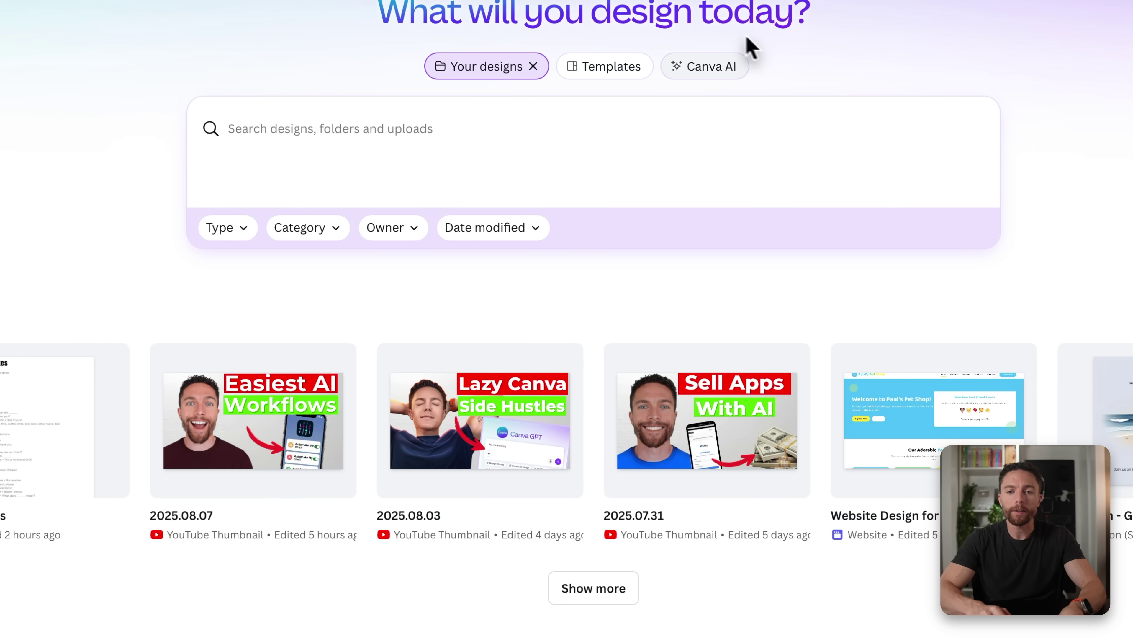
- Attach the uploaded drawing and ask Canva AI for its colour palette and hex codes
click(716, 64)
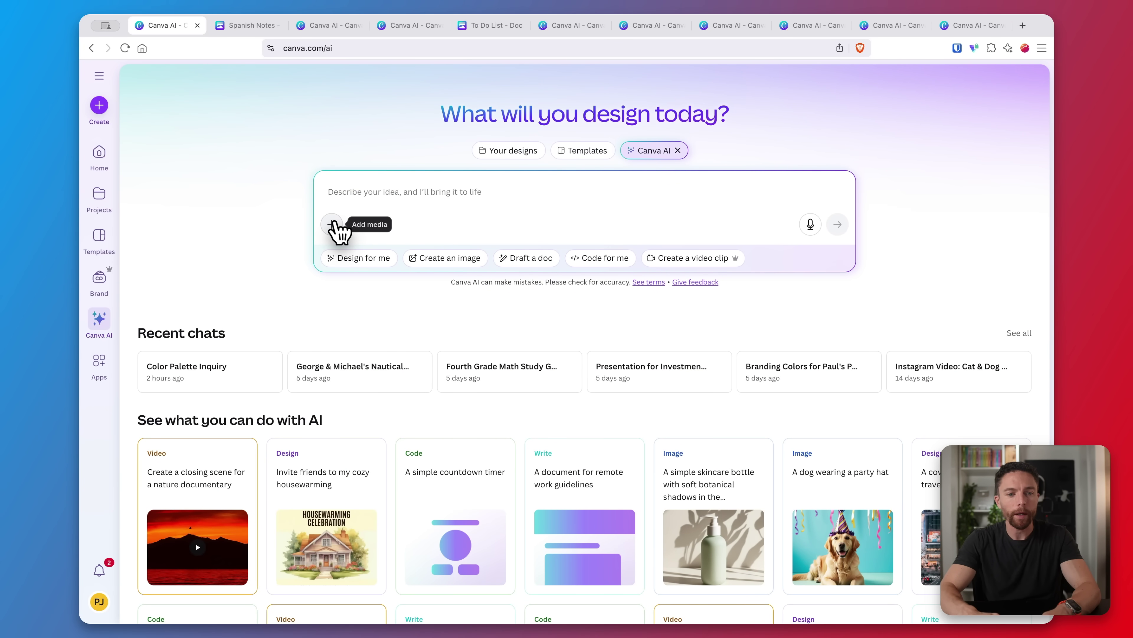
click(333, 224)
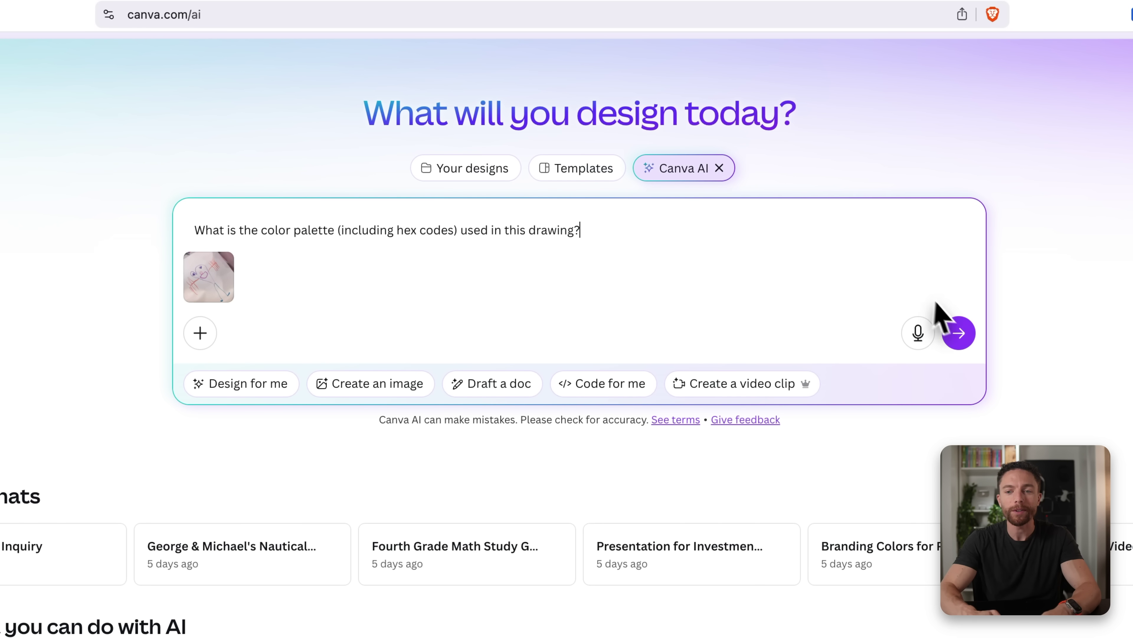
click(956, 330)
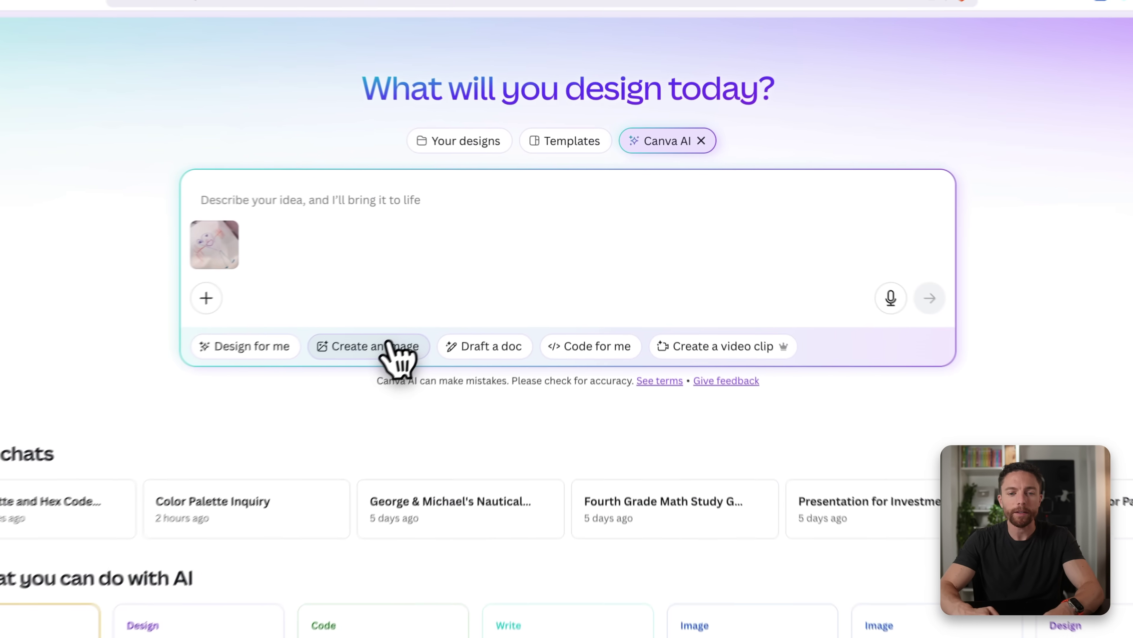
- Generate polished animated TV-show character images of the heart drawing from the pasted prompt
click(451, 298)
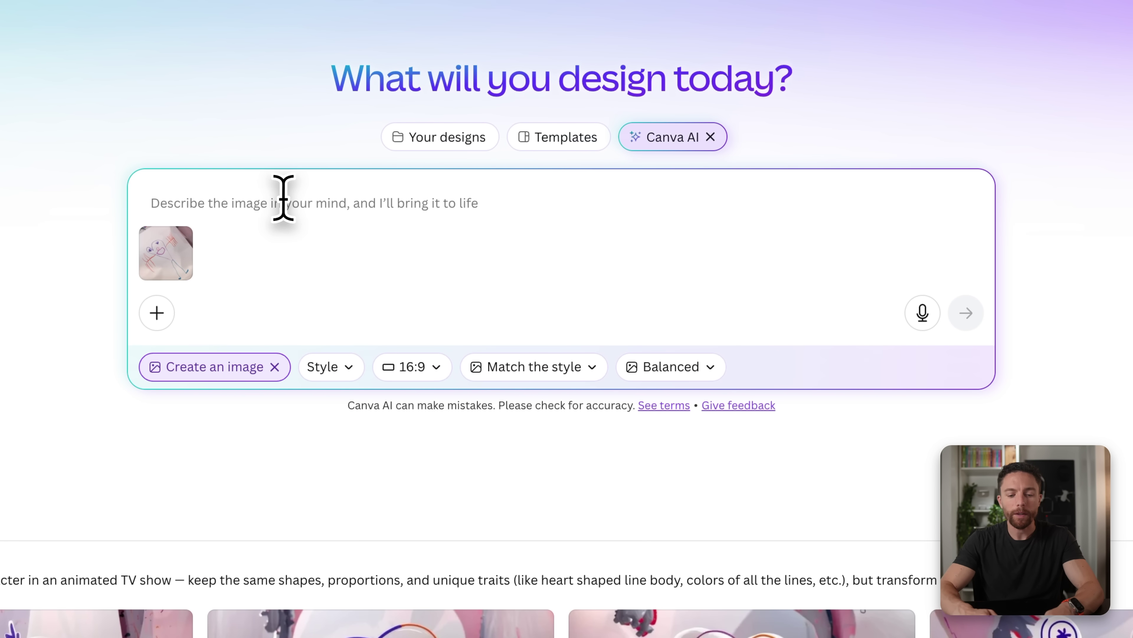
text(Turn this into a real character in an animated TV show — keep the same shapes, proportions, and unique traits (like heart shaped line body, colors of all the lines, etc.), but transform it into a polished, professional-looking 3D-style or high-quality 2D character. Add a nice fun, clean background.)
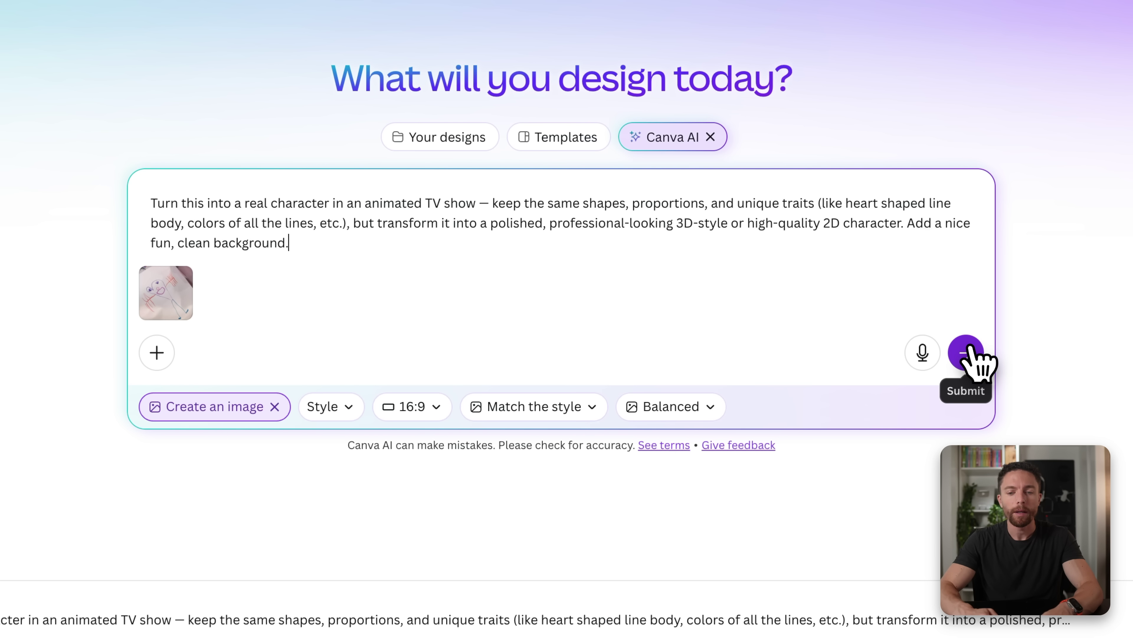
click(966, 353)
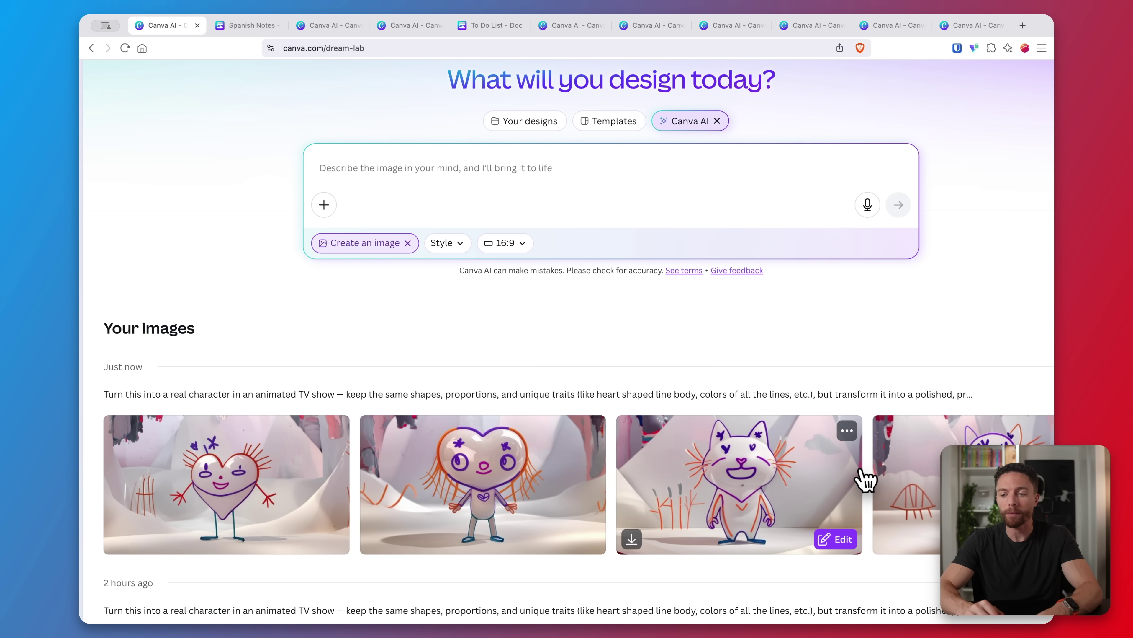
scroll(860, 481, right, 2)
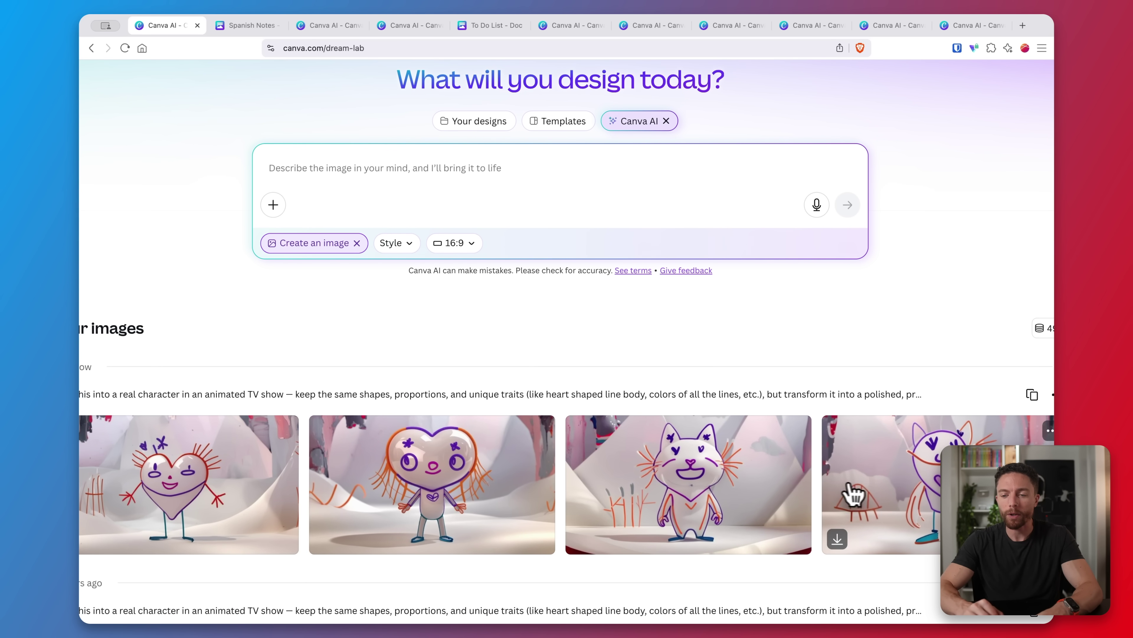
scroll(861, 489, left, 3)
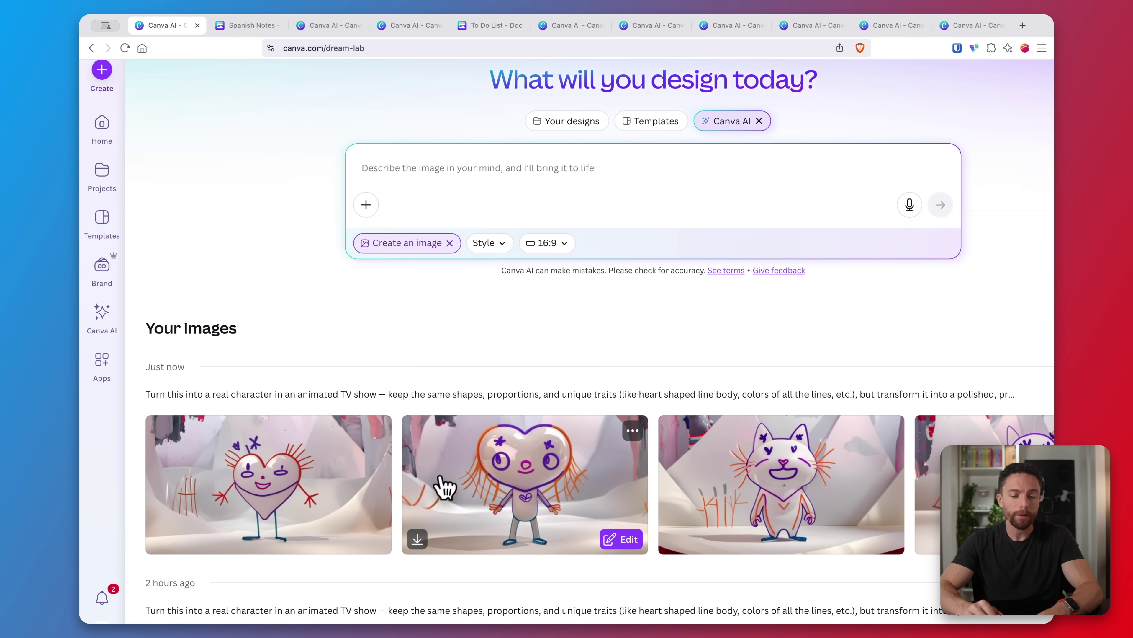
scroll(307, 500, up, 5)
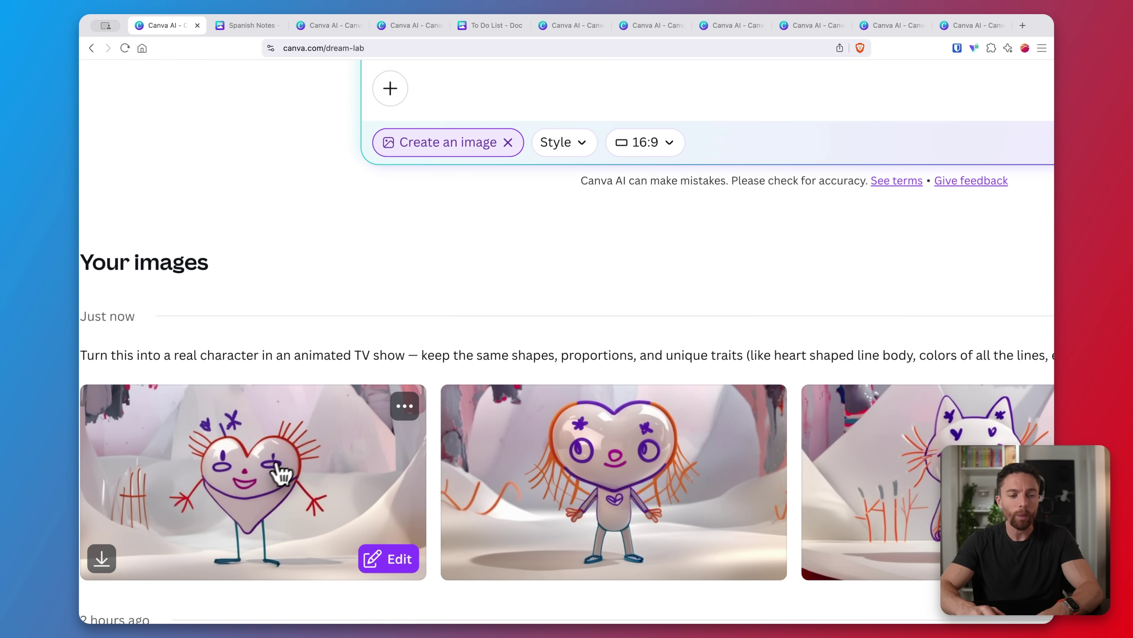
scroll(195, 467, down, 5)
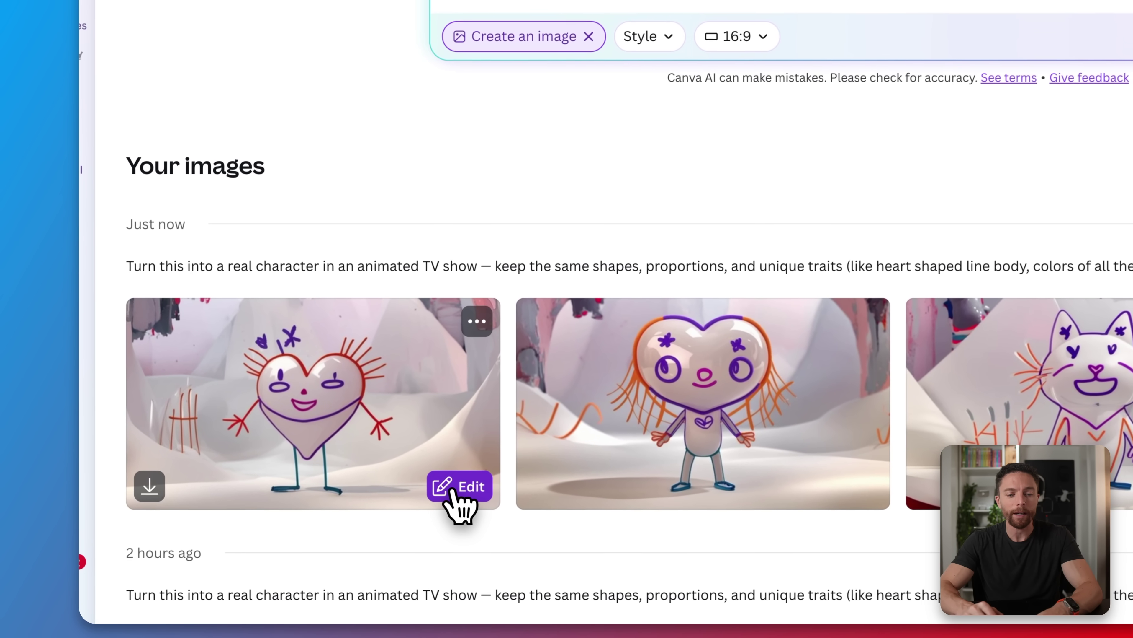
- Remove the first character image's background and generate a sunset beach background behind it
click(352, 522)
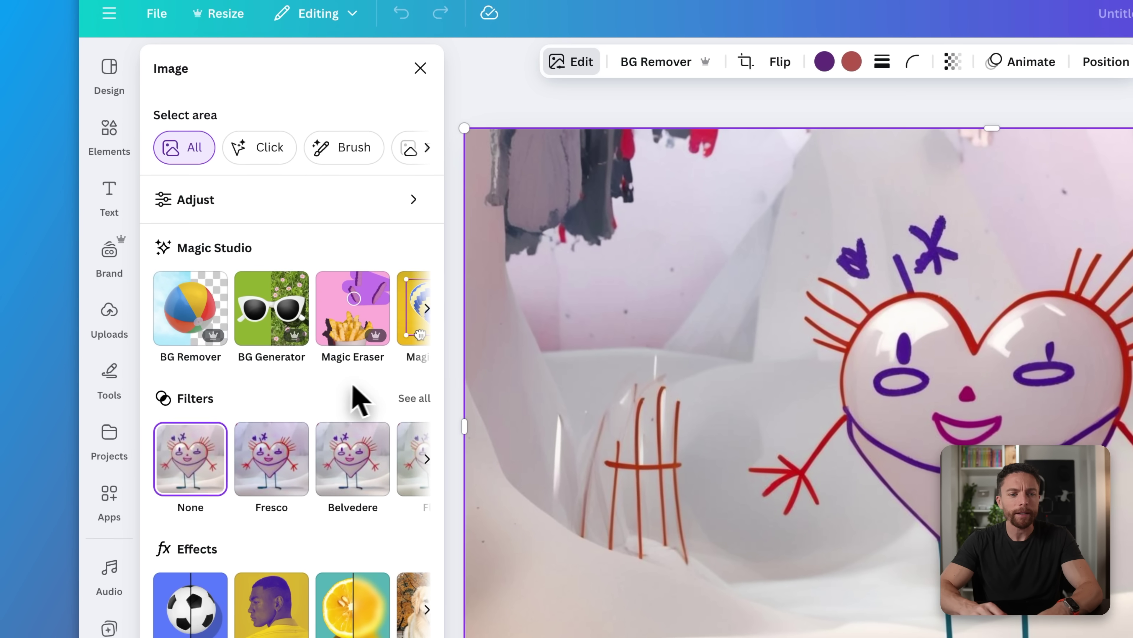
click(191, 330)
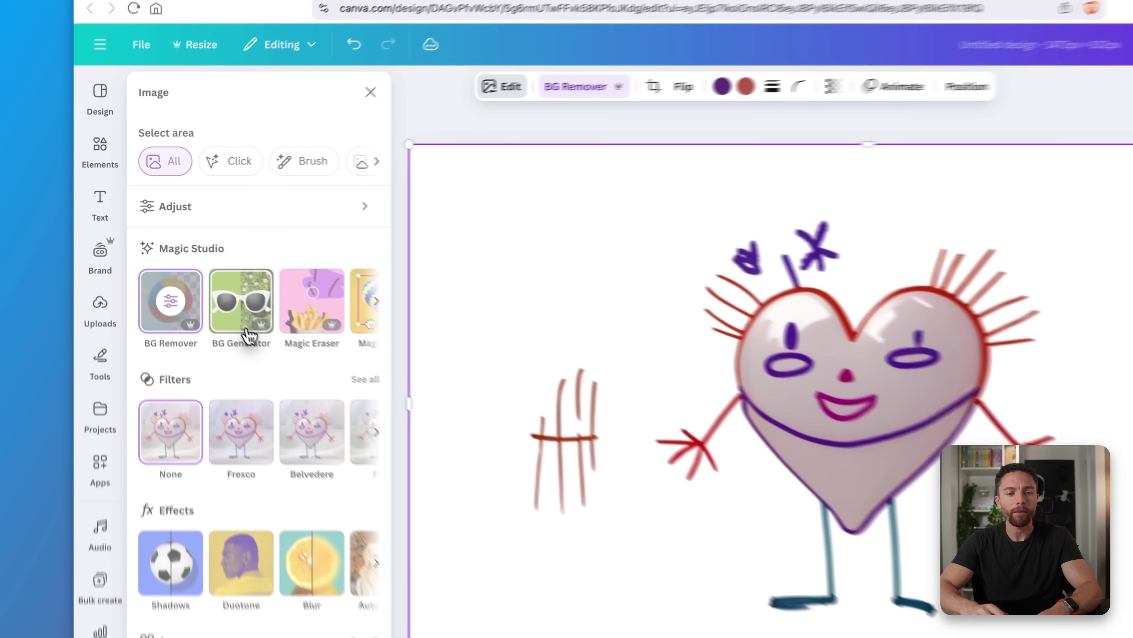
click(208, 275)
click(198, 168)
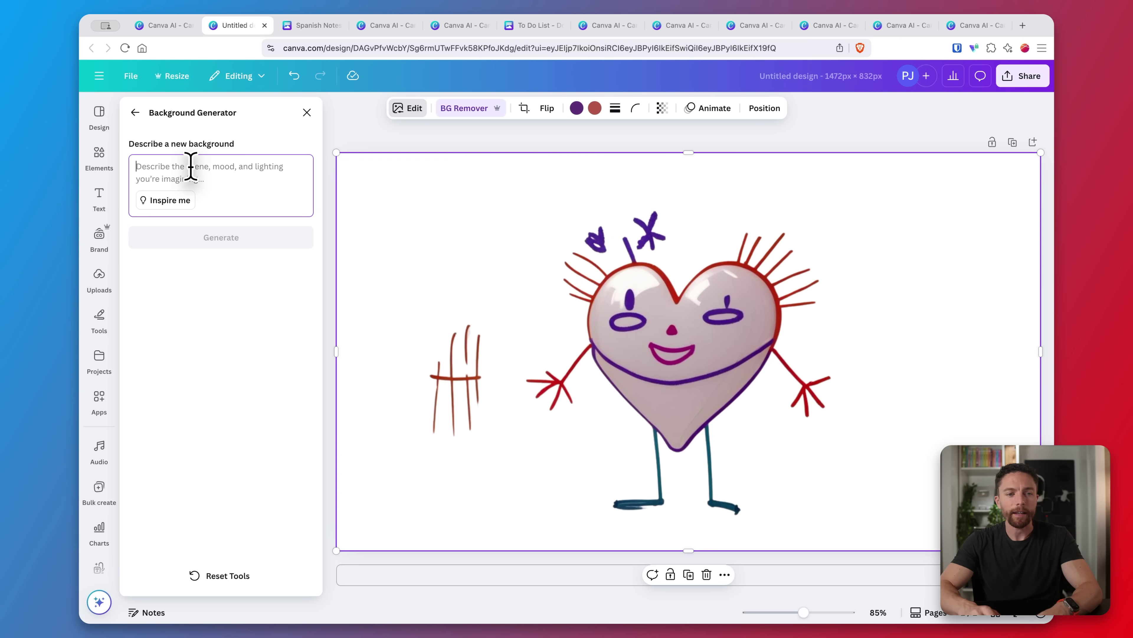
text(A beach at sunset.)
click(220, 243)
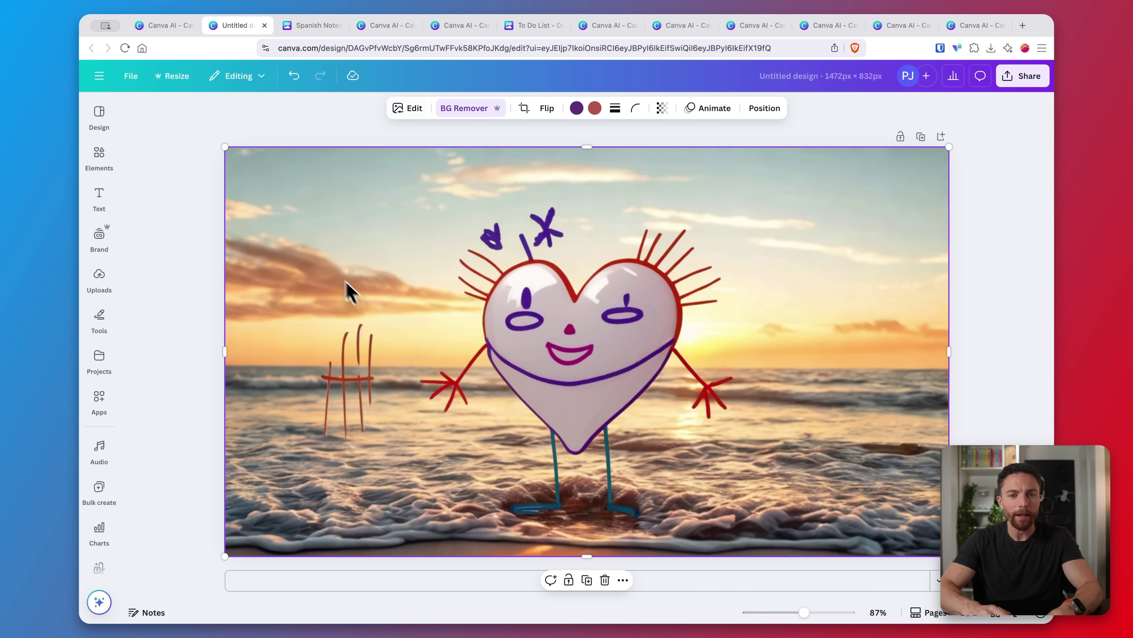
- Erase the red fence strokes with Magic Eraser, then go back to the Canva AI home page
click(411, 112)
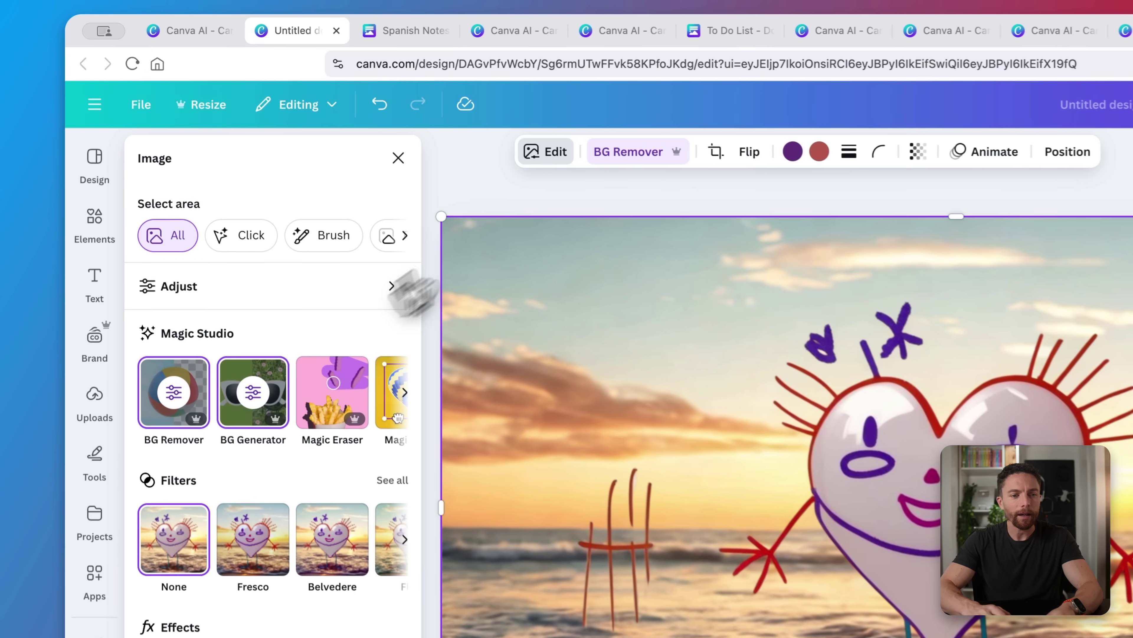
scroll(235, 313, right, 3)
scroll(301, 469, right, 3)
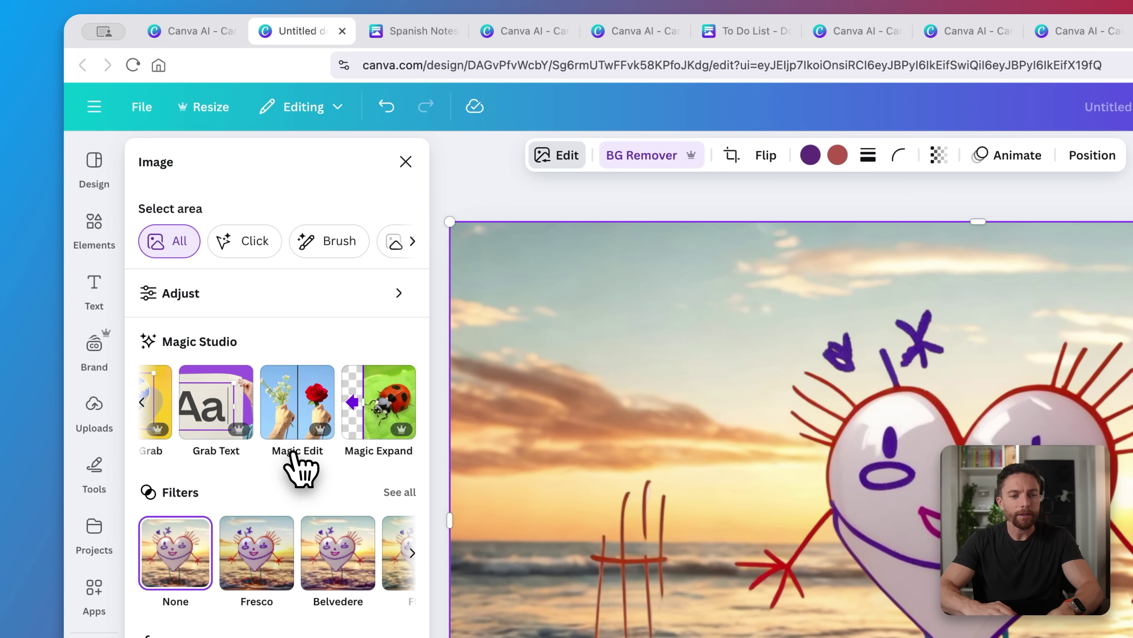
scroll(301, 469, left, 5)
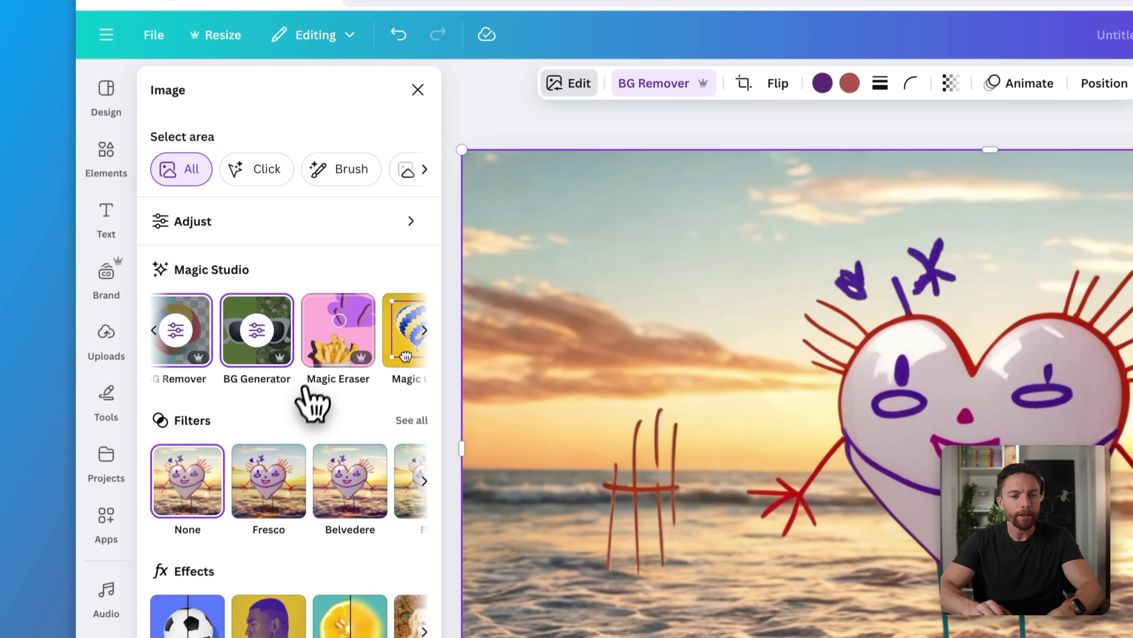
click(328, 398)
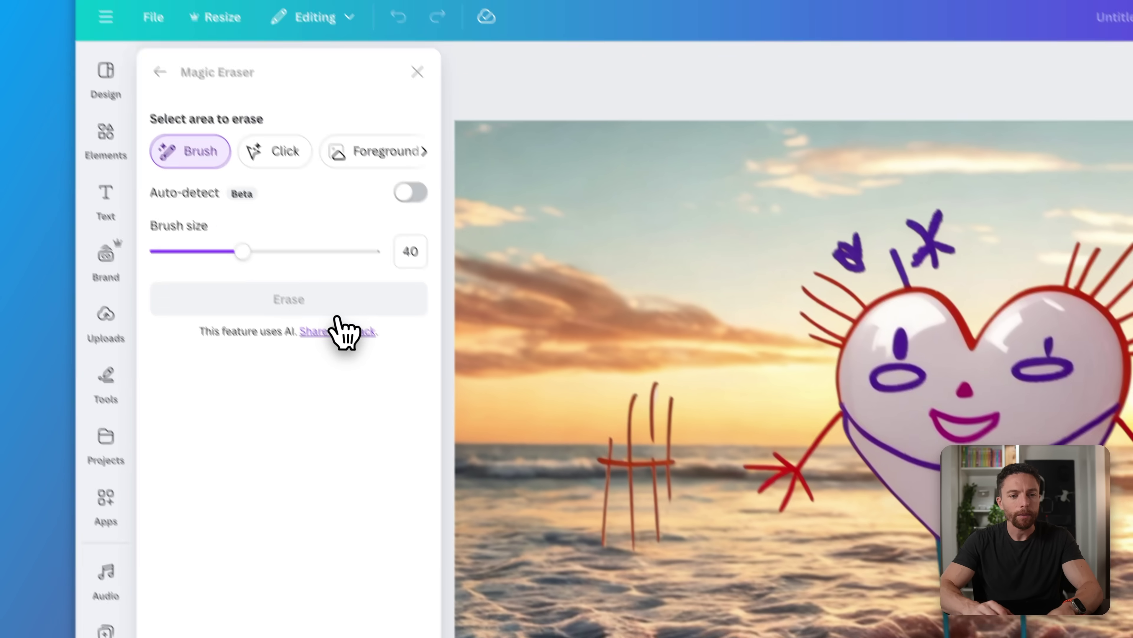
drag(664, 491, 629, 509)
mouse_move(553, 279)
mouse_down()
mouse_move(519, 346)
mouse_move(543, 369)
mouse_move(577, 329)
mouse_up()
click(263, 241)
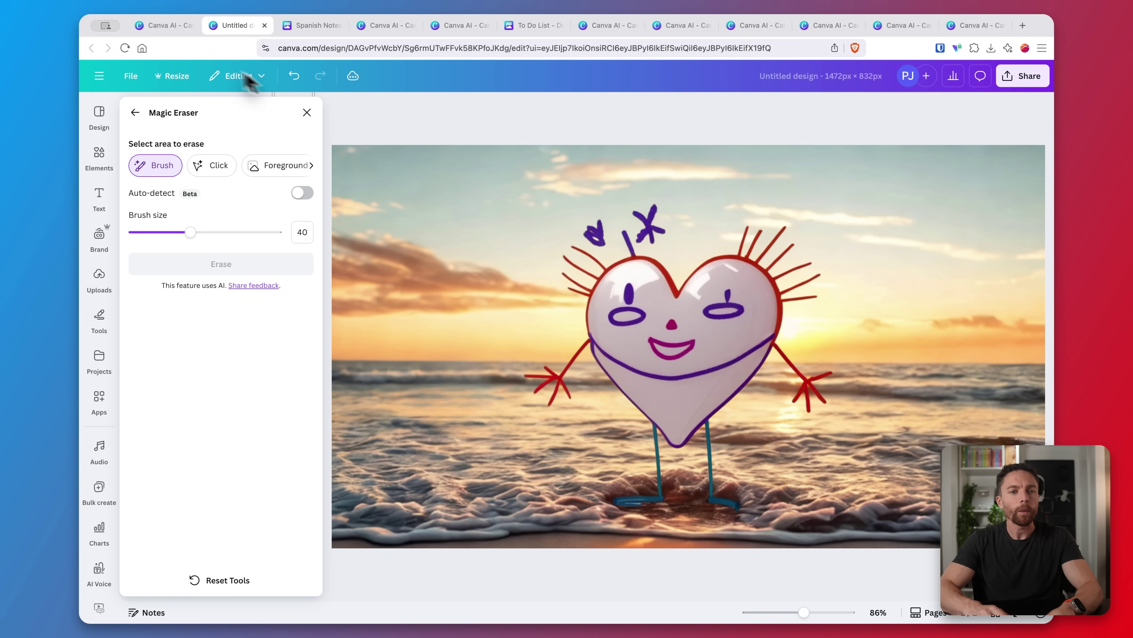
click(160, 26)
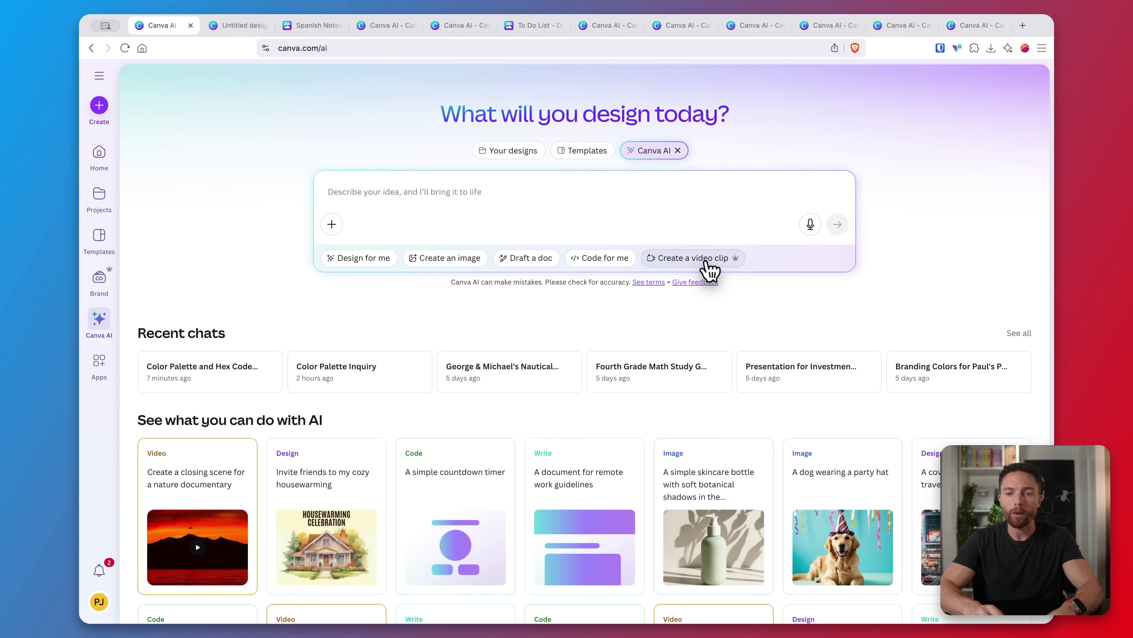
- Generate a colourful claymation clip of two characters talking for a children's story and preview it
click(709, 259)
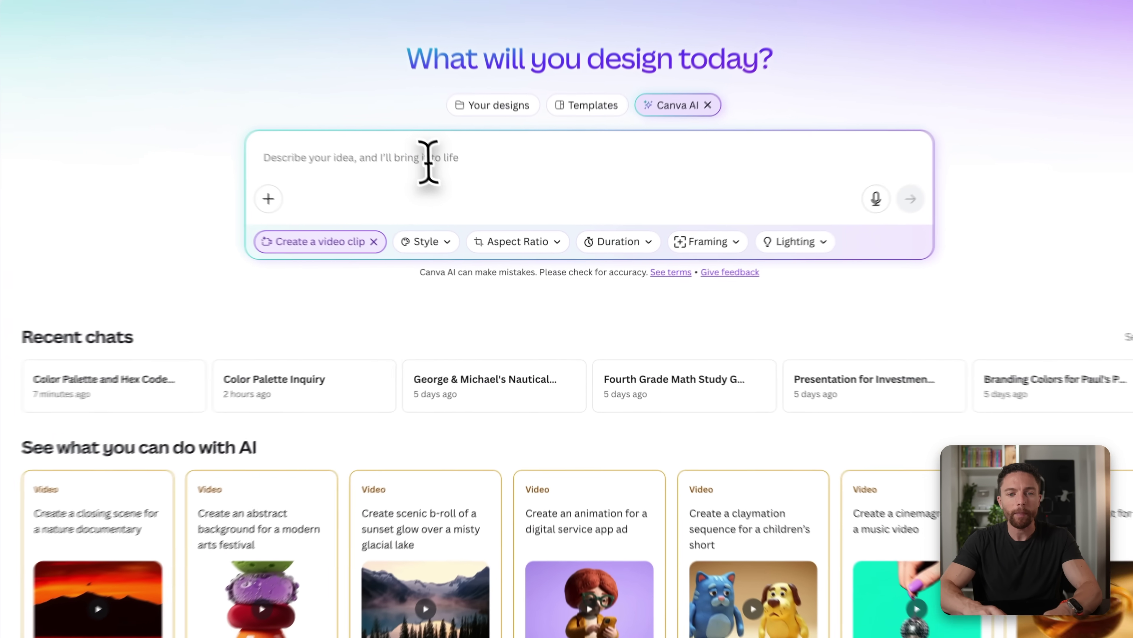
text("Create a claymation-style animated sequence for a children's story. Make it about two characters having a conversation, and give each character a distinct voice. Make it fun and colorful.")
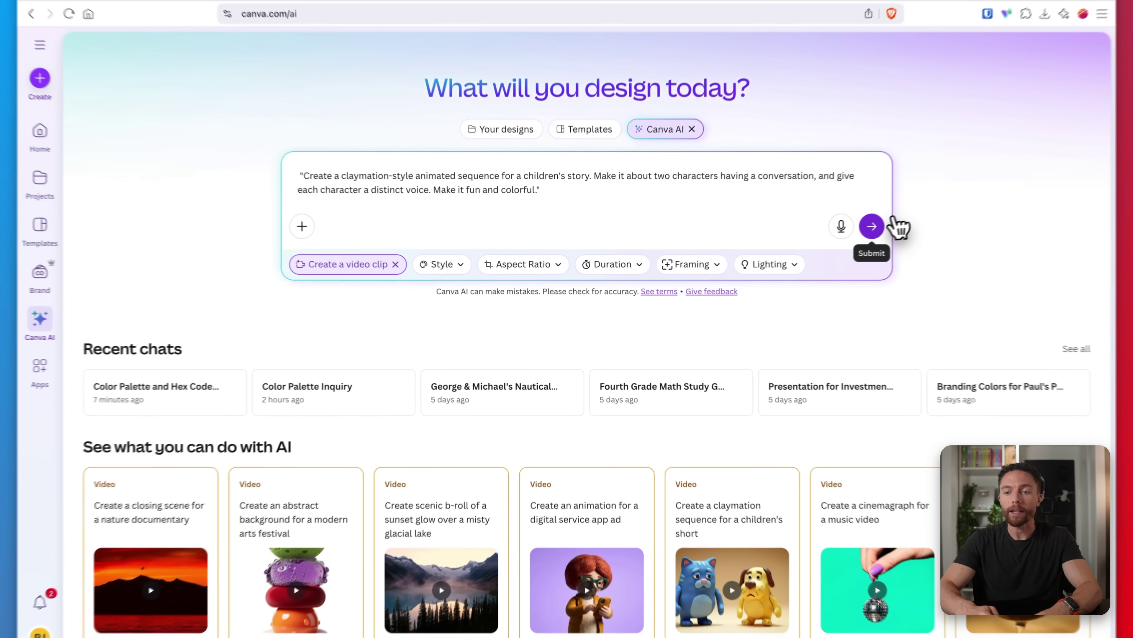
click(972, 195)
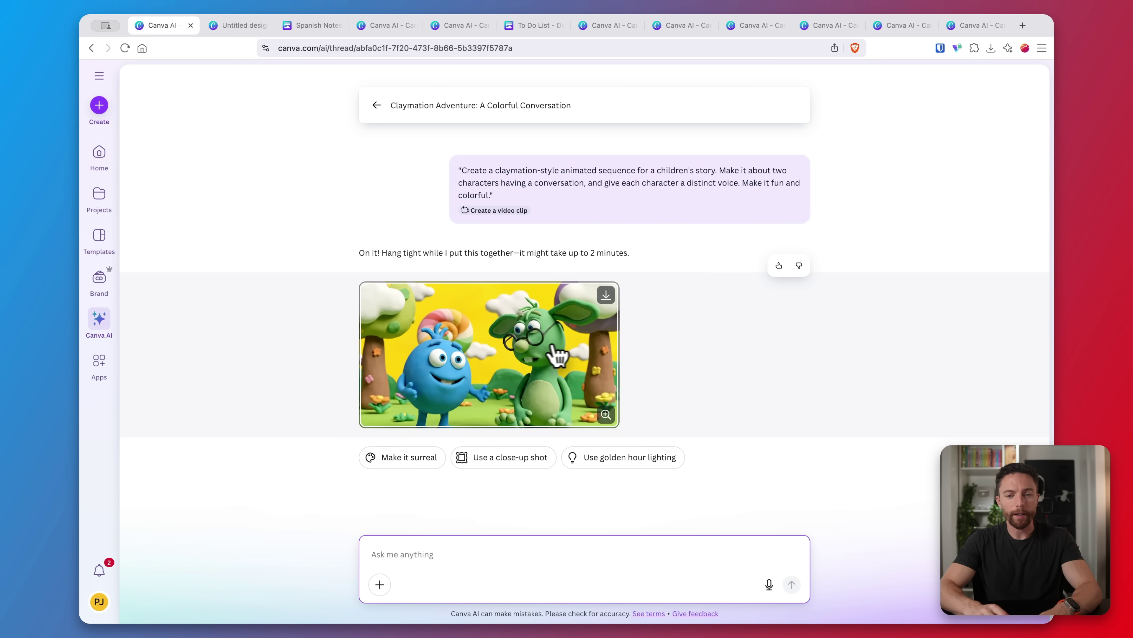
click(491, 364)
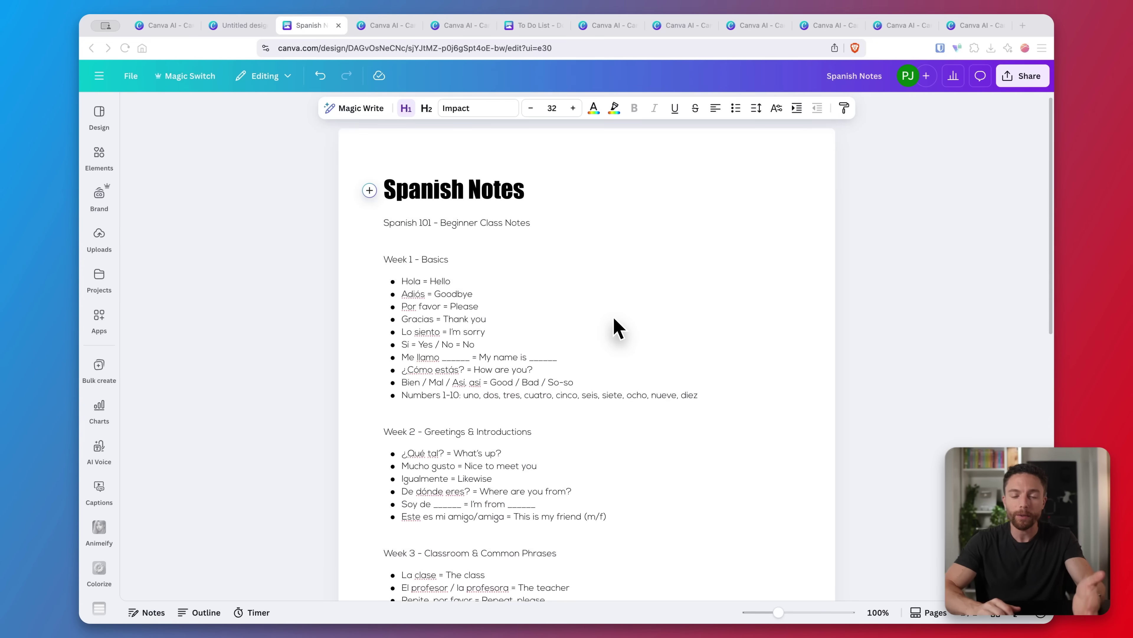
- Select all Spanish Notes text from the title down and bring up the flashcard prompt
scroll(614, 329, down, 10)
scroll(614, 329, down, 5)
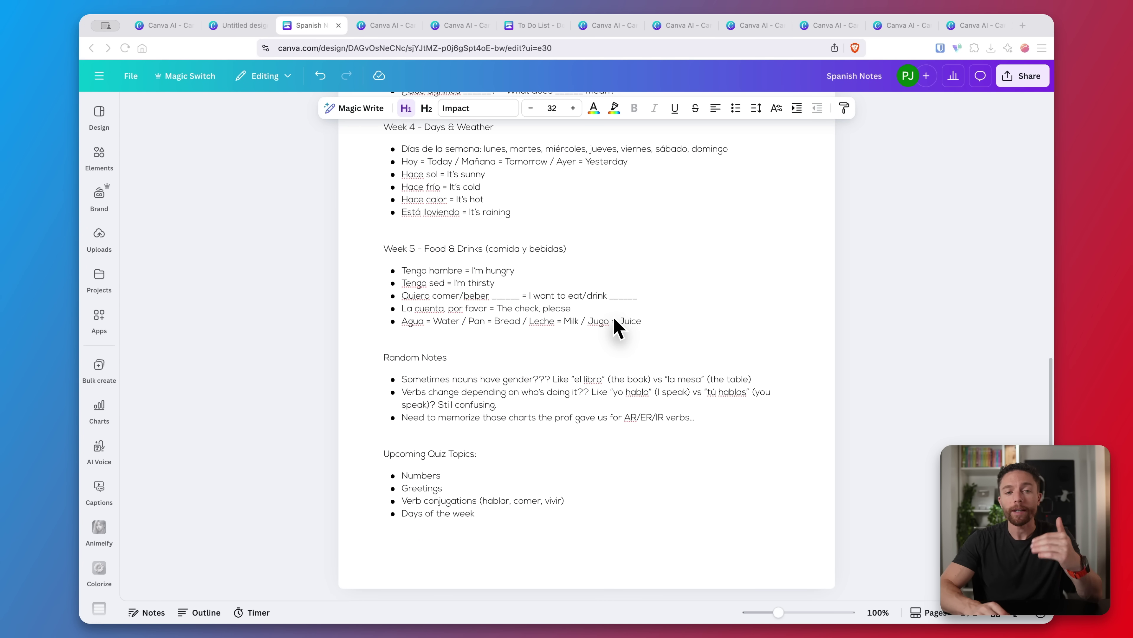
scroll(618, 325, up, 15)
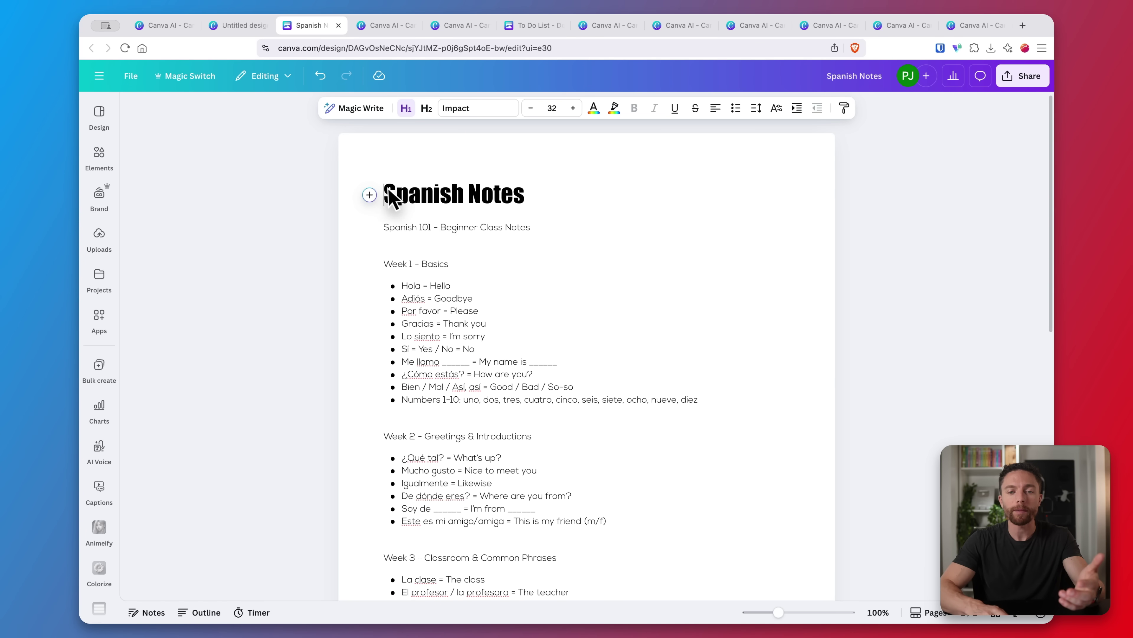
drag(385, 196, 681, 504)
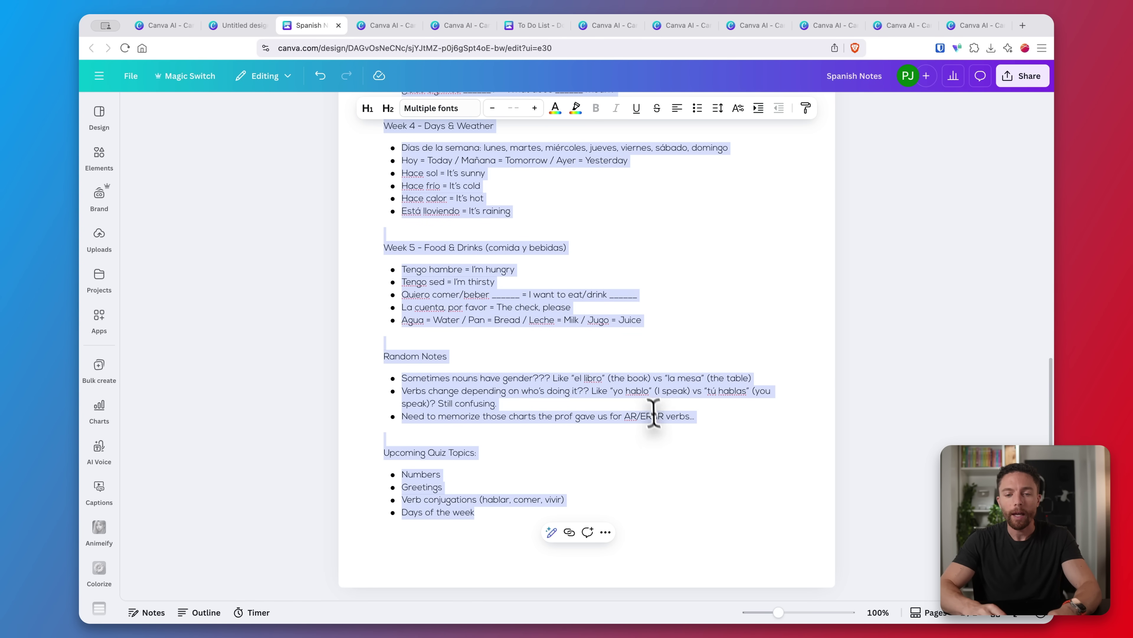
click(381, 27)
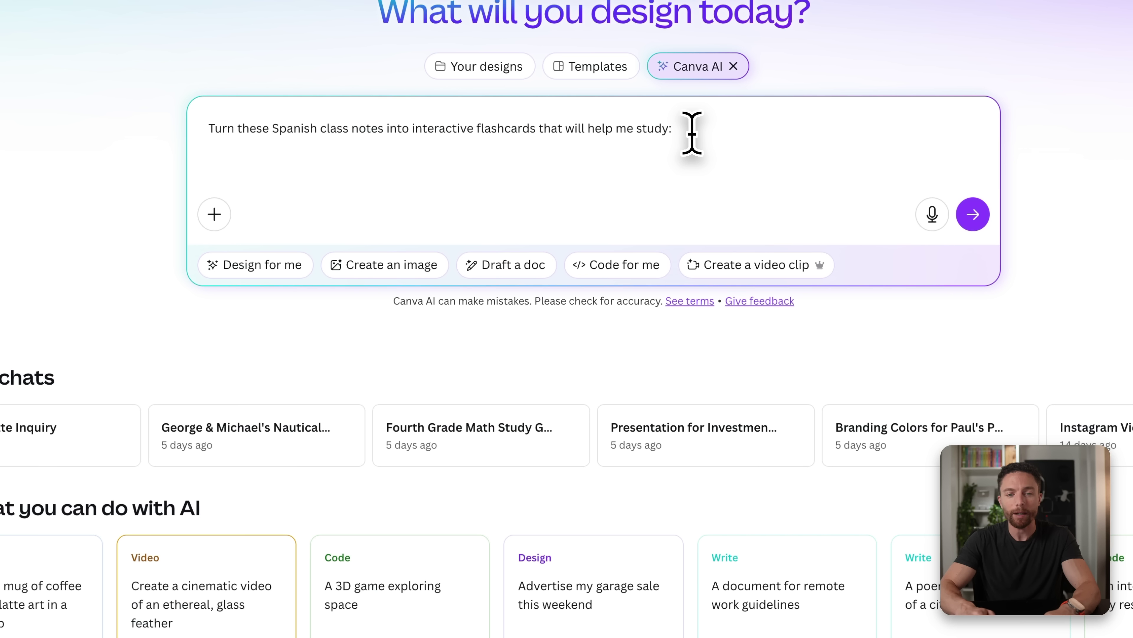
- Build flashcards from the pasted Spanish notes, then flip the Hola card and mark it easy
key(ctrl+v)
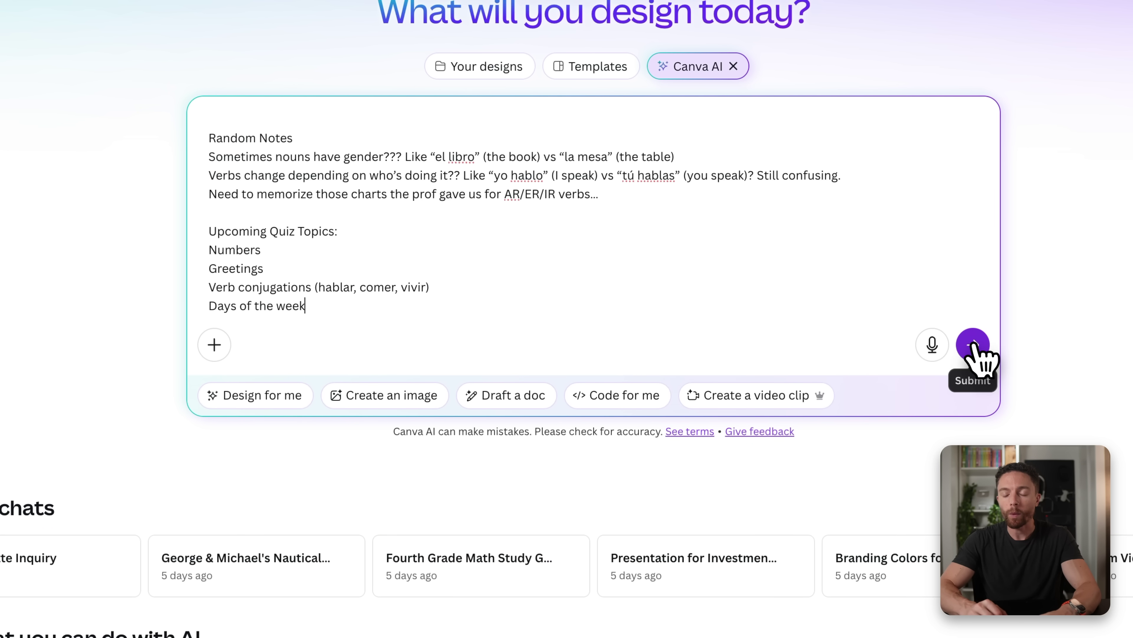
click(973, 345)
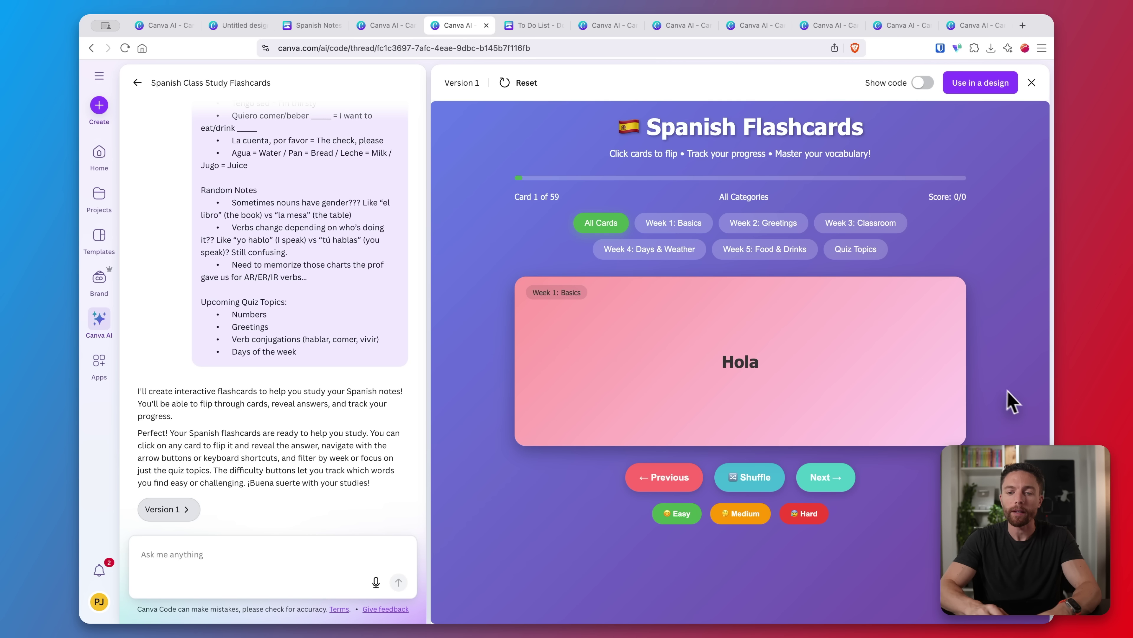
click(750, 375)
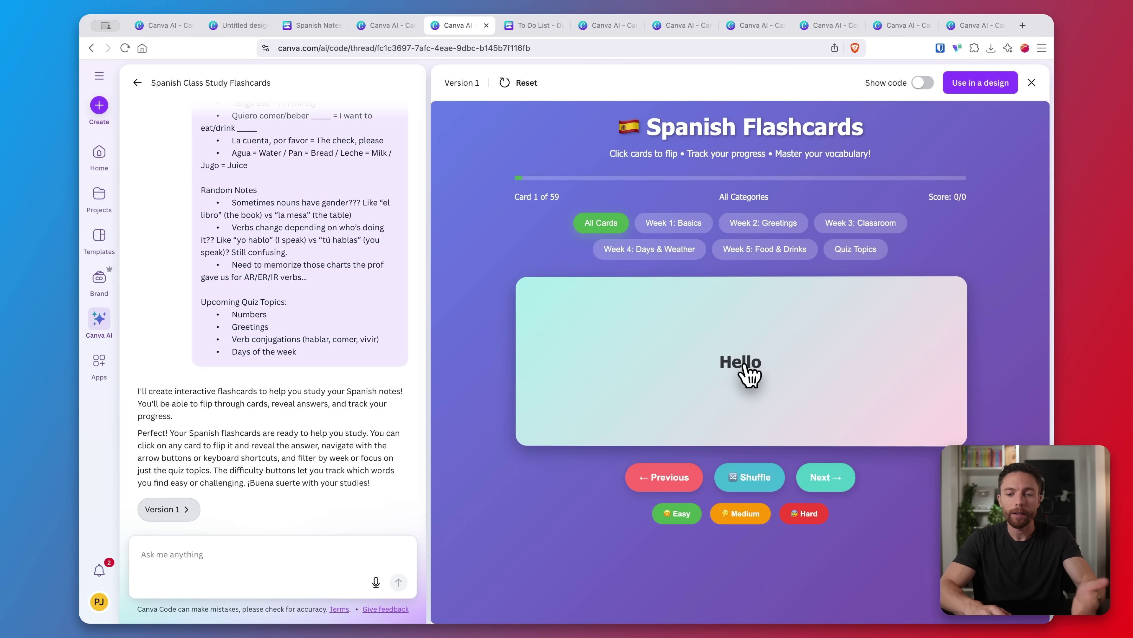
click(681, 516)
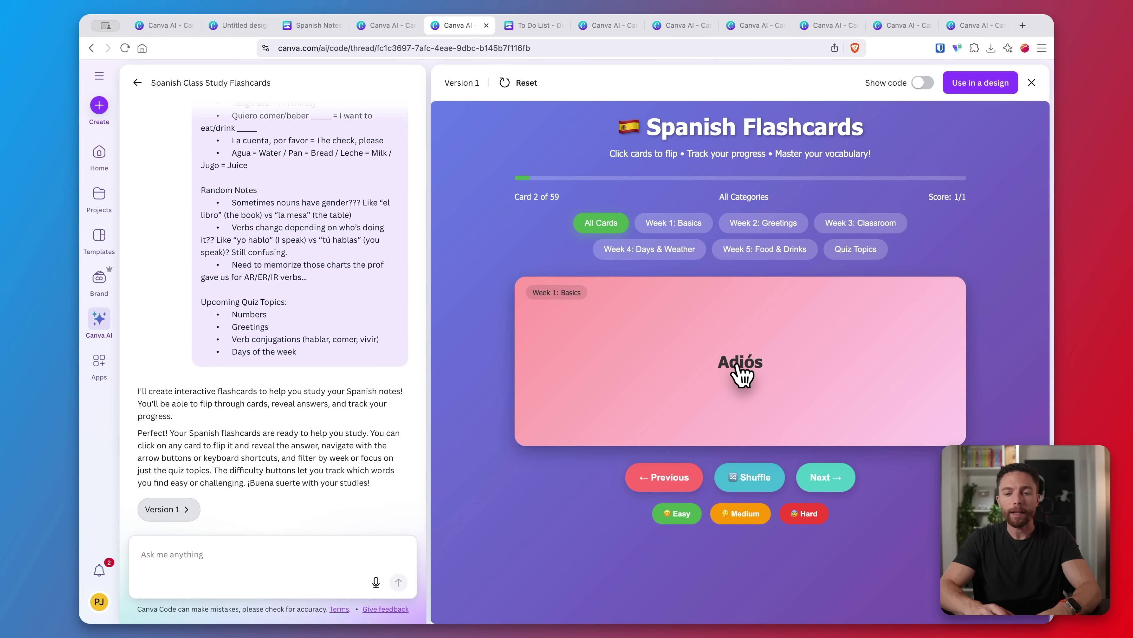
- Flip the Adiós card and rate it medium, then flip the Tengo hambre card back and forth
click(741, 371)
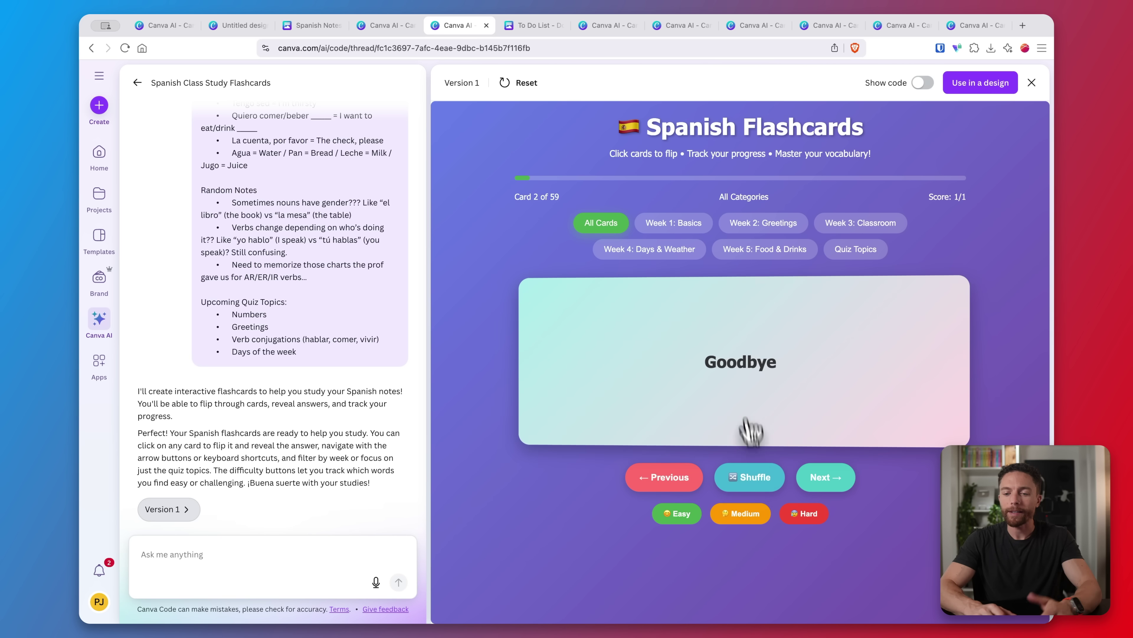
click(751, 514)
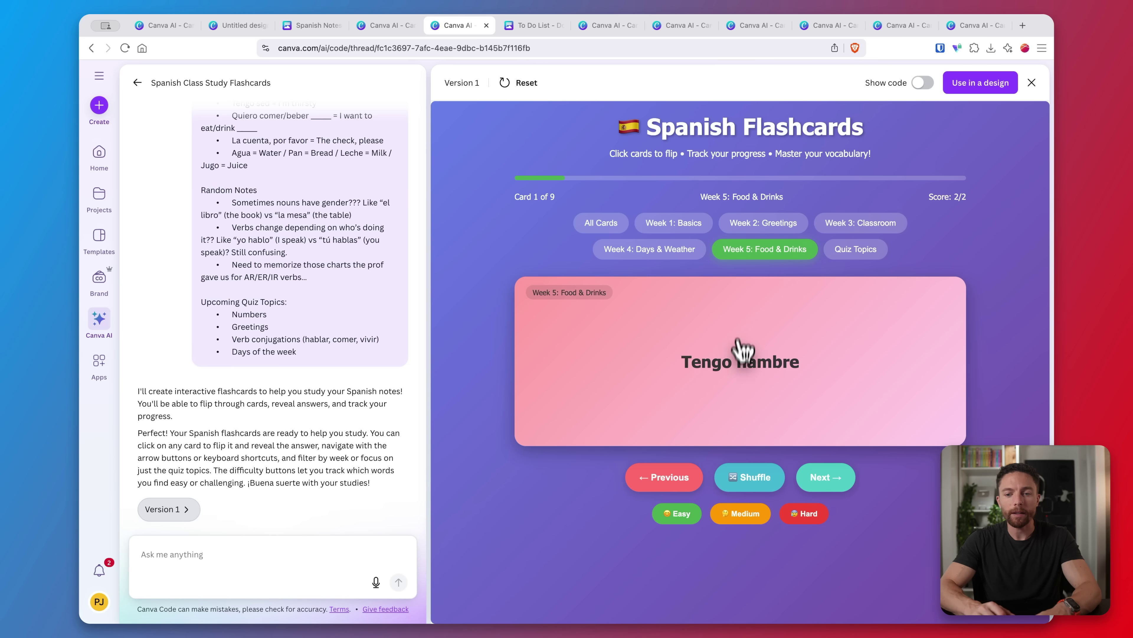
click(761, 369)
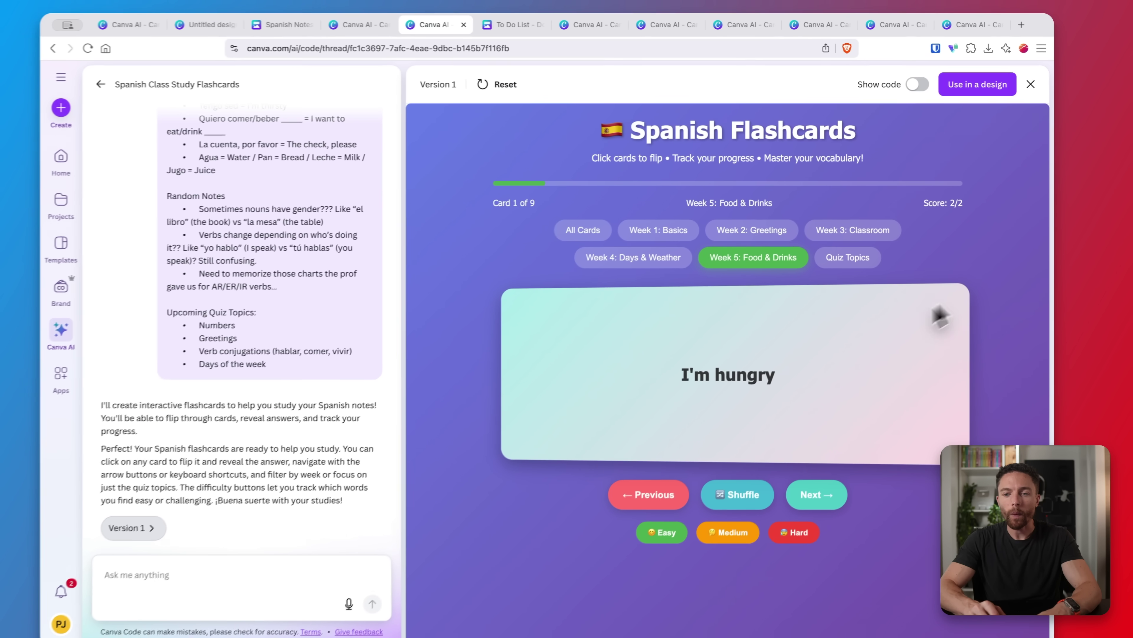
click(682, 551)
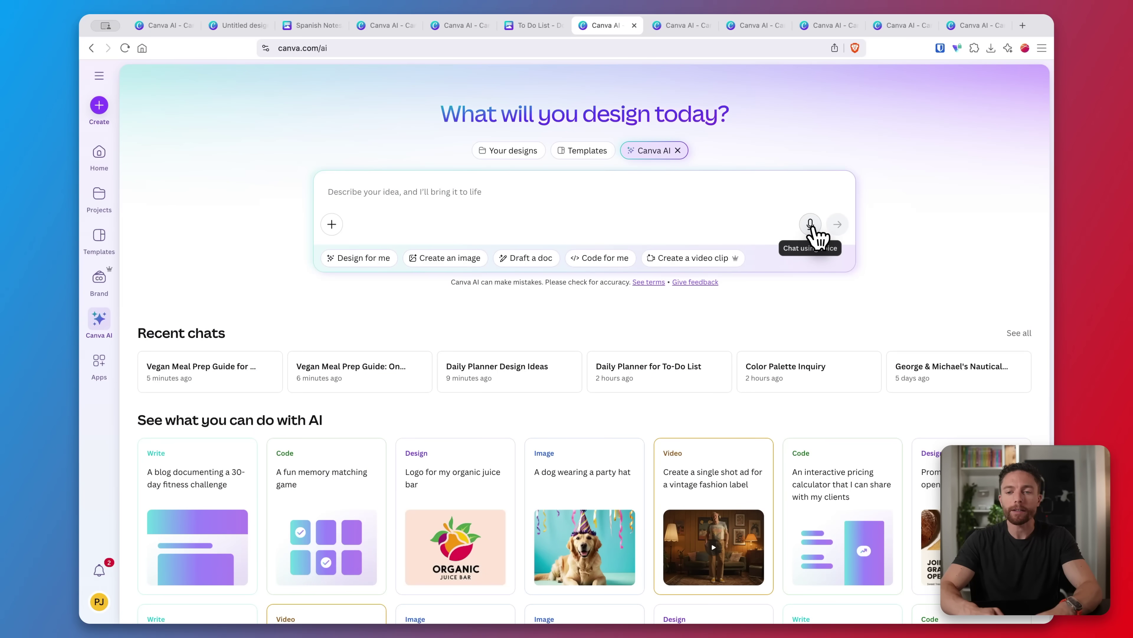
- Dictate and send a request for an overnight oats recipe with a shopping list
click(810, 224)
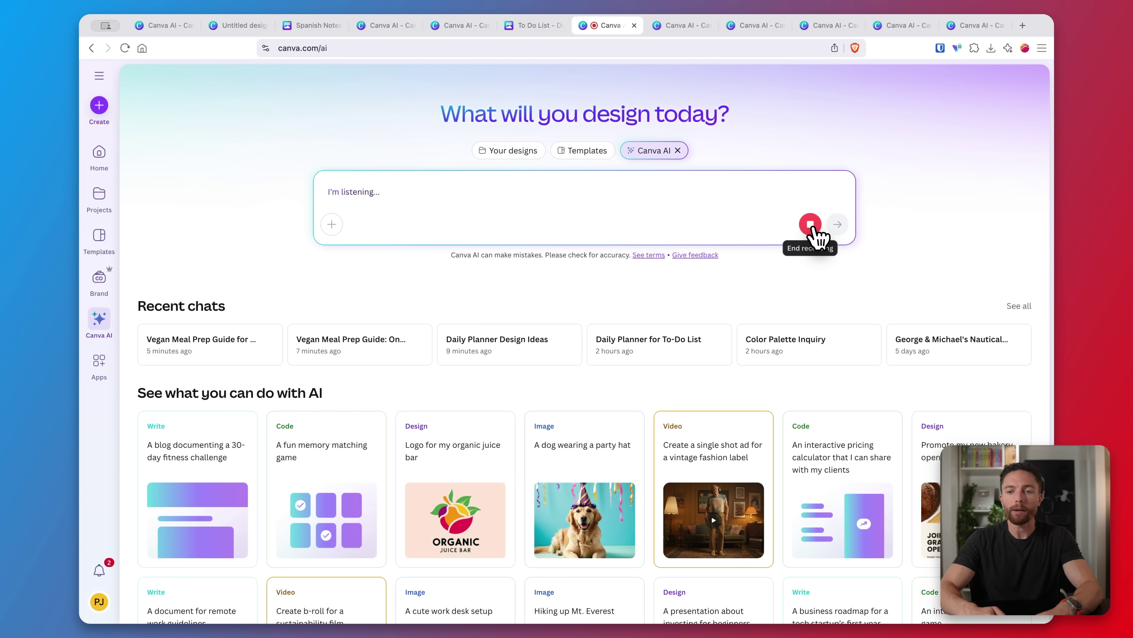
click(811, 224)
click(838, 225)
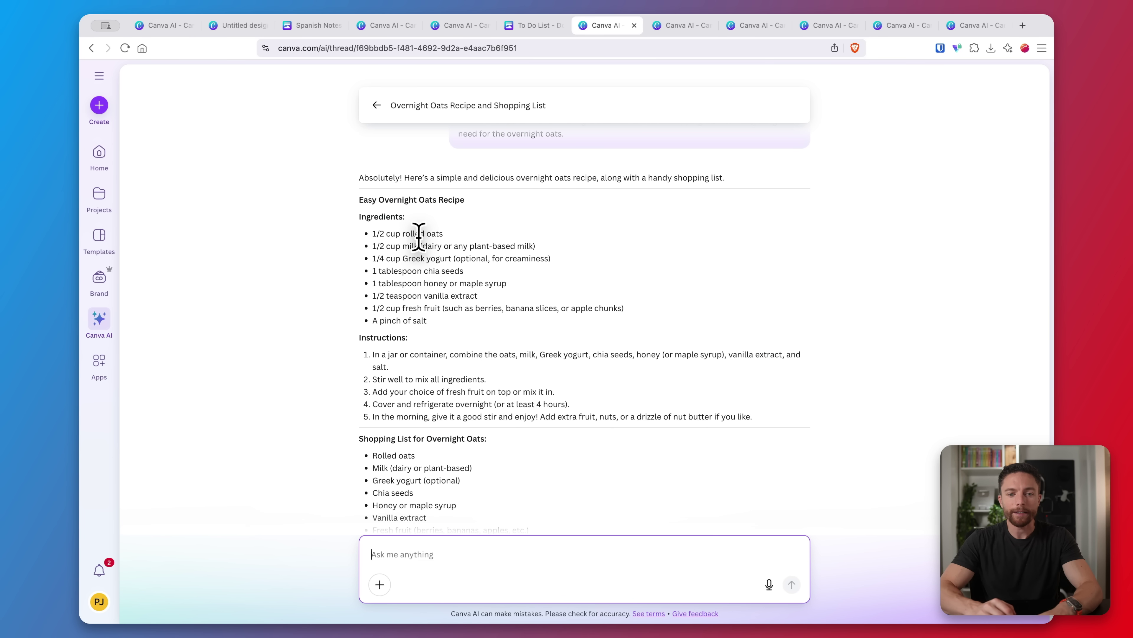
- Dictate a follow-up asking to turn the overnight oats recipe into a presentation
scroll(419, 237, down, 2)
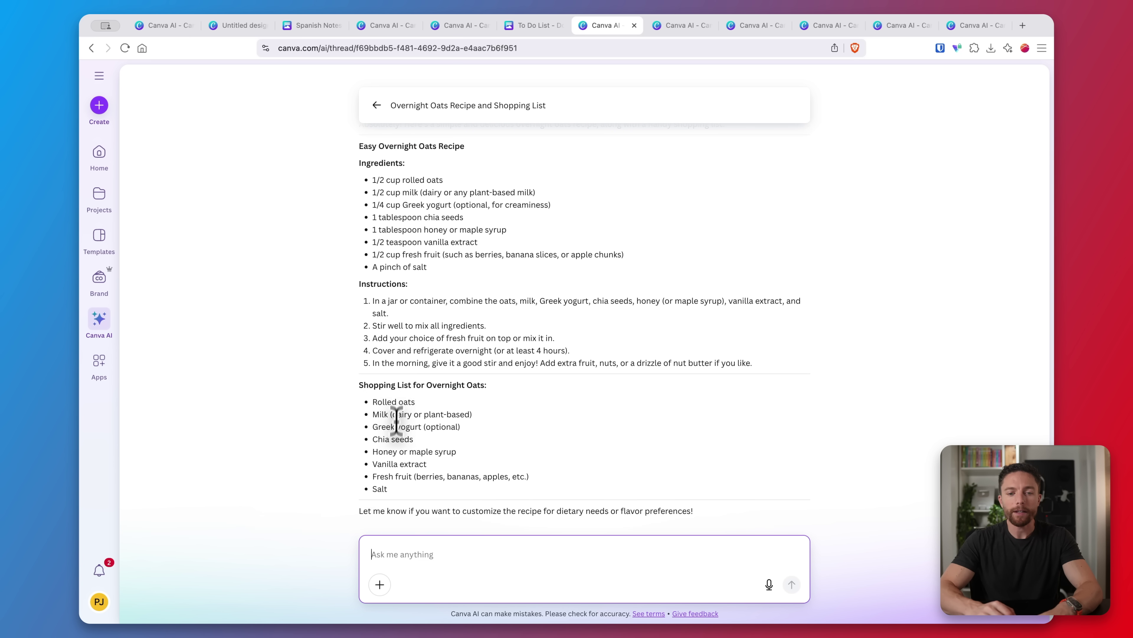
click(768, 585)
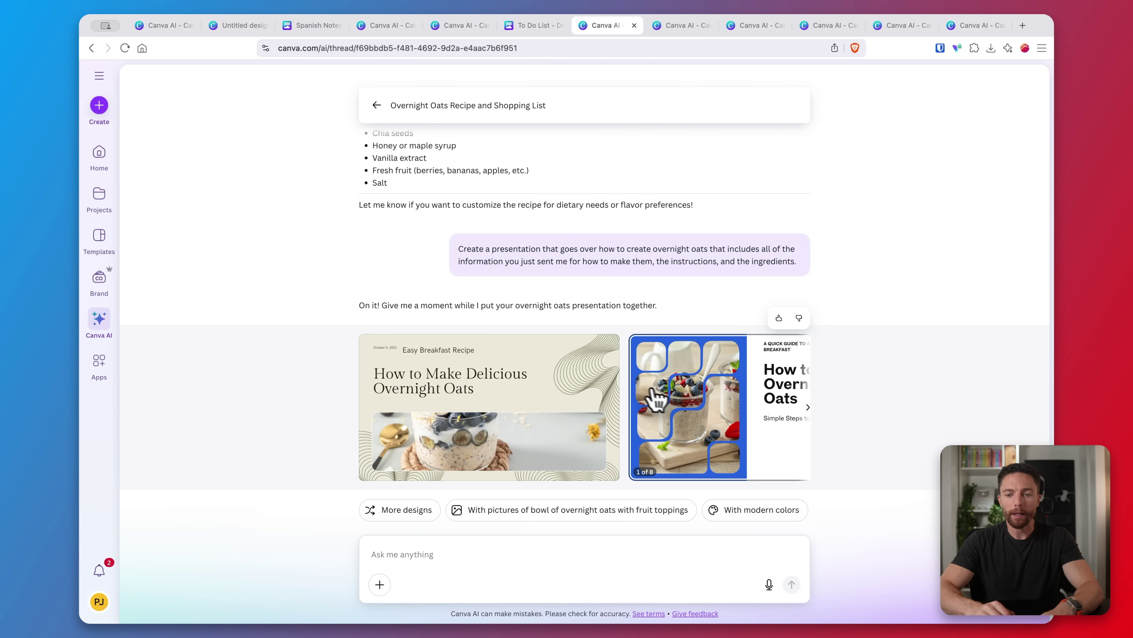
click(468, 400)
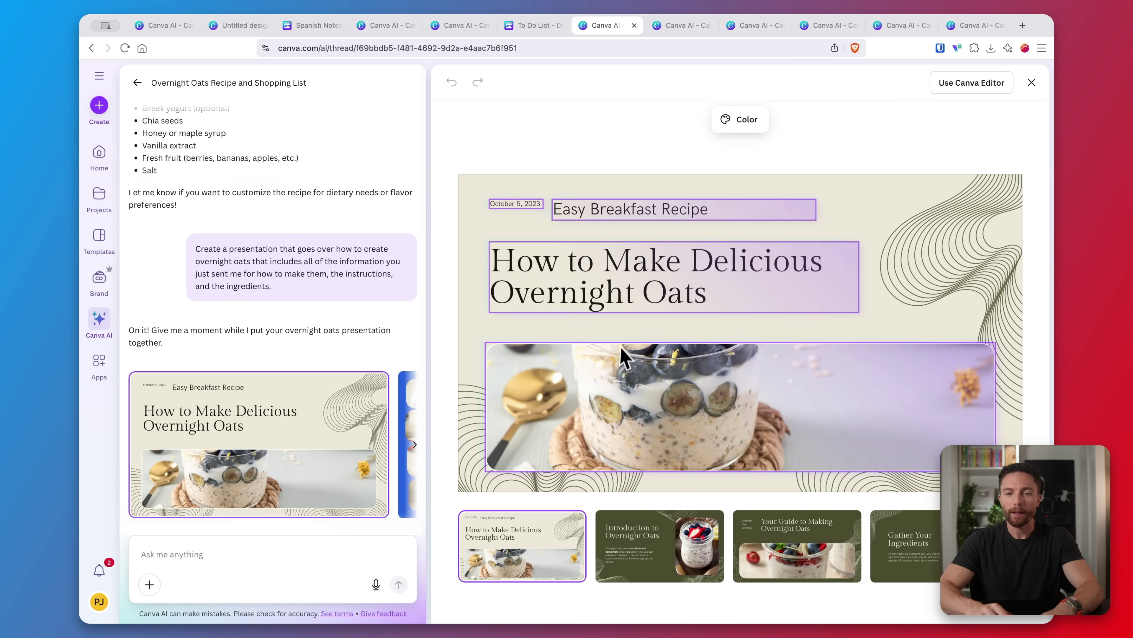
click(664, 543)
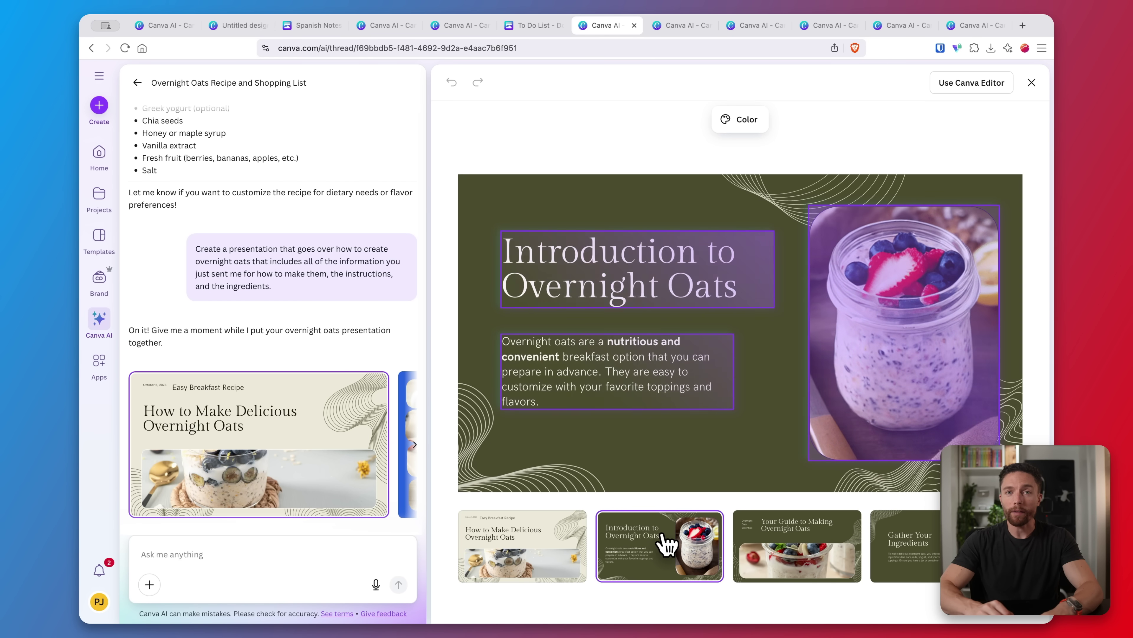
click(754, 534)
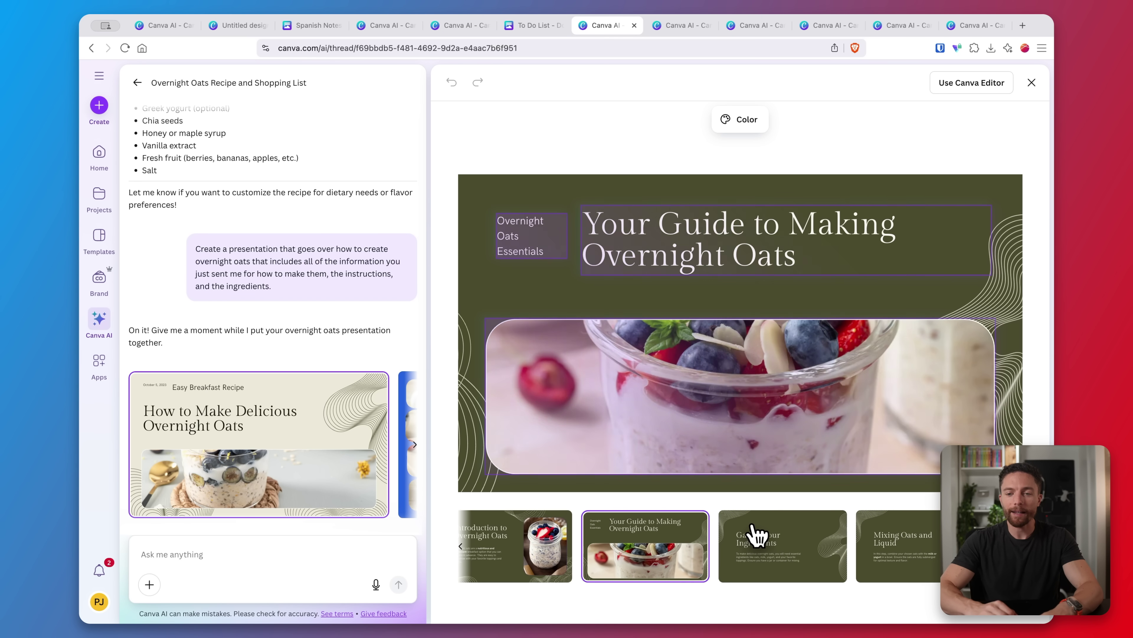
click(758, 534)
scroll(830, 542, right, 5)
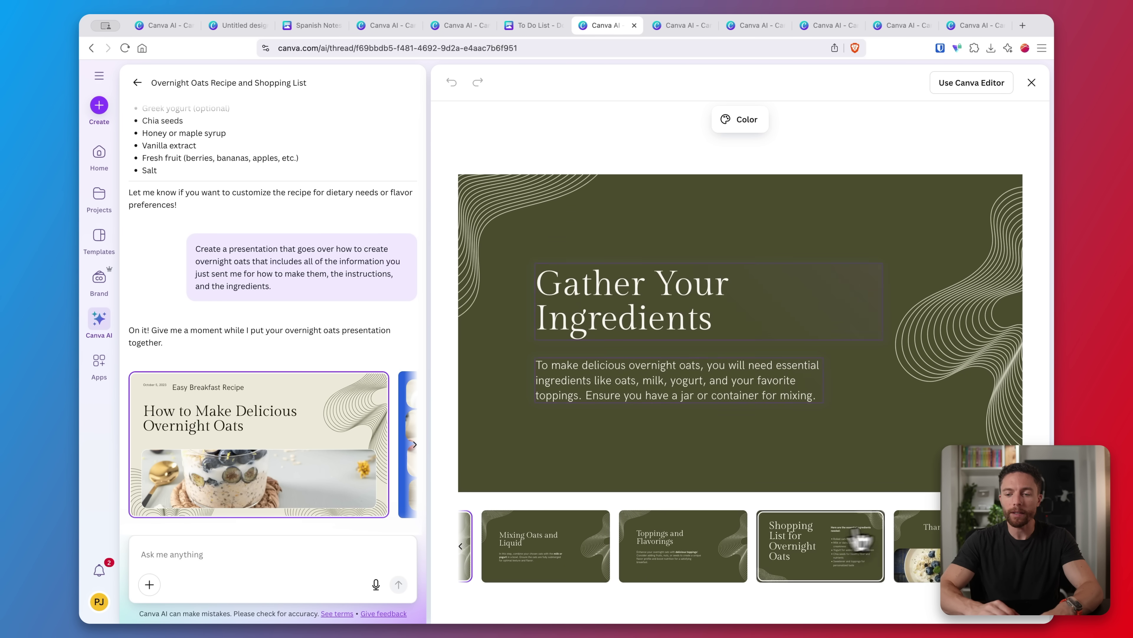
click(859, 540)
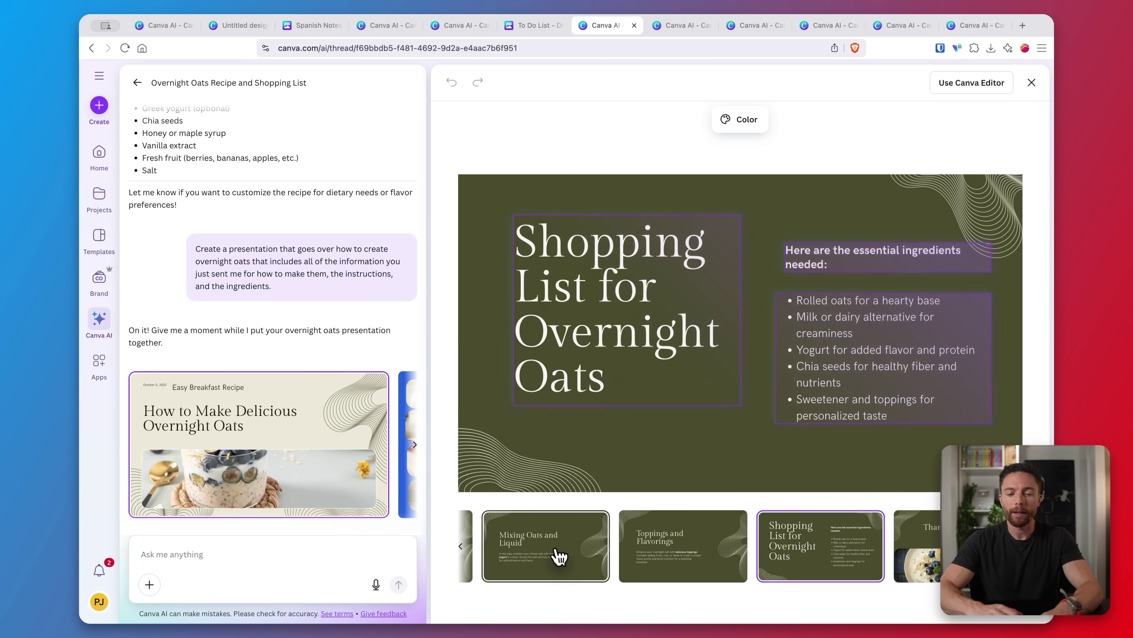
click(559, 556)
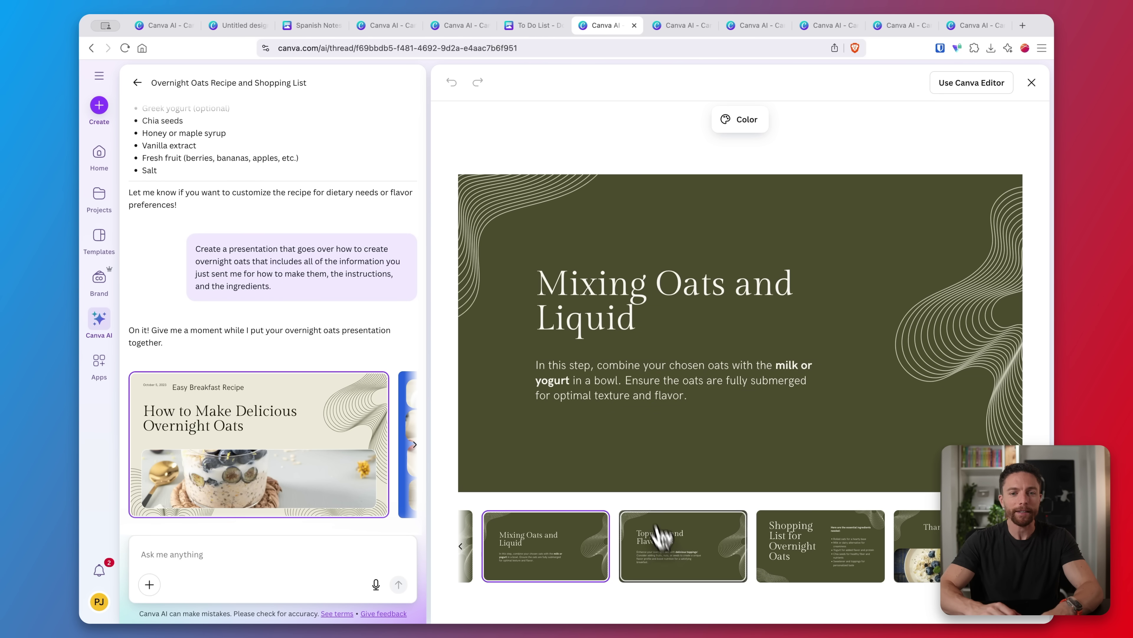
click(1032, 83)
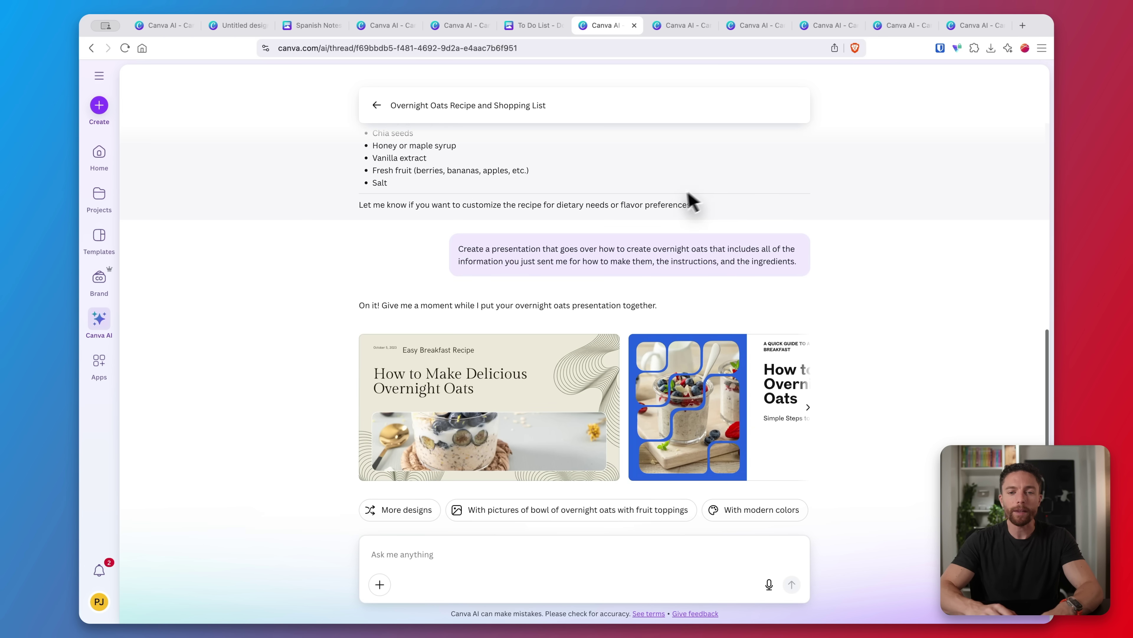
scroll(688, 202, up, 5)
scroll(514, 339, up, 3)
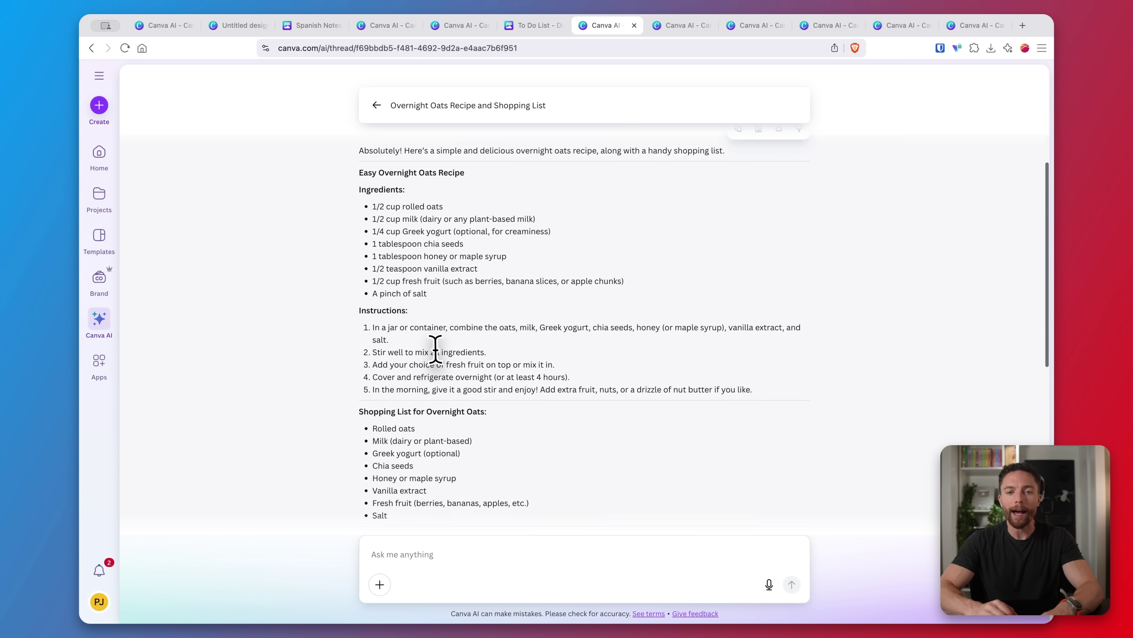
scroll(482, 308, down, 1)
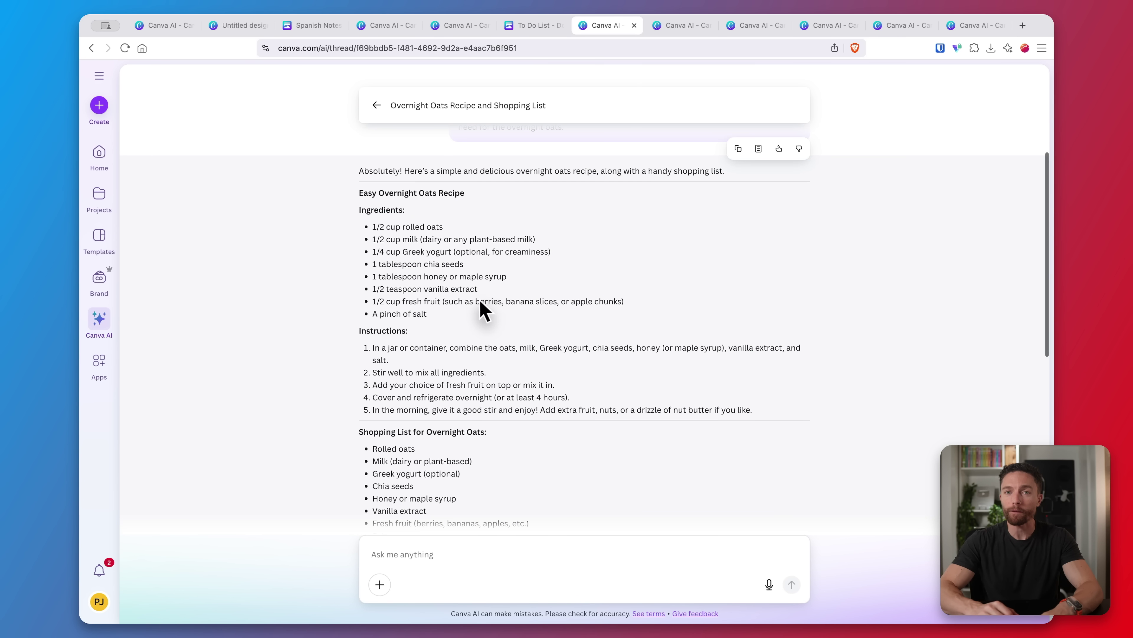
scroll(480, 310, down, 10)
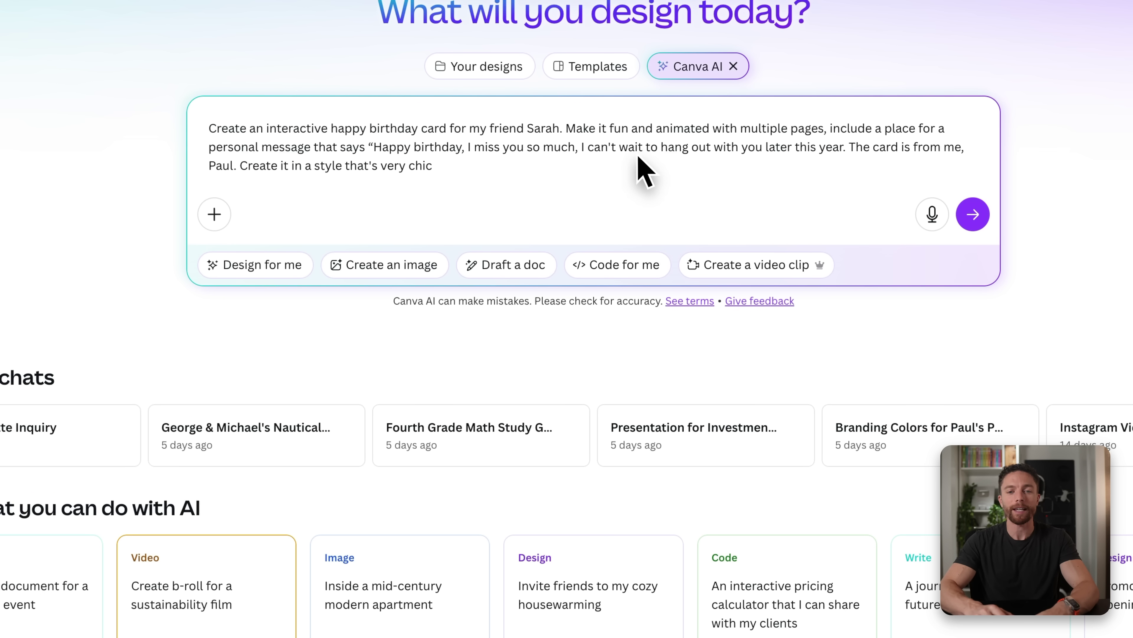
- Submit the prompt for an interactive, animated multi-page birthday card with a personal message
click(977, 216)
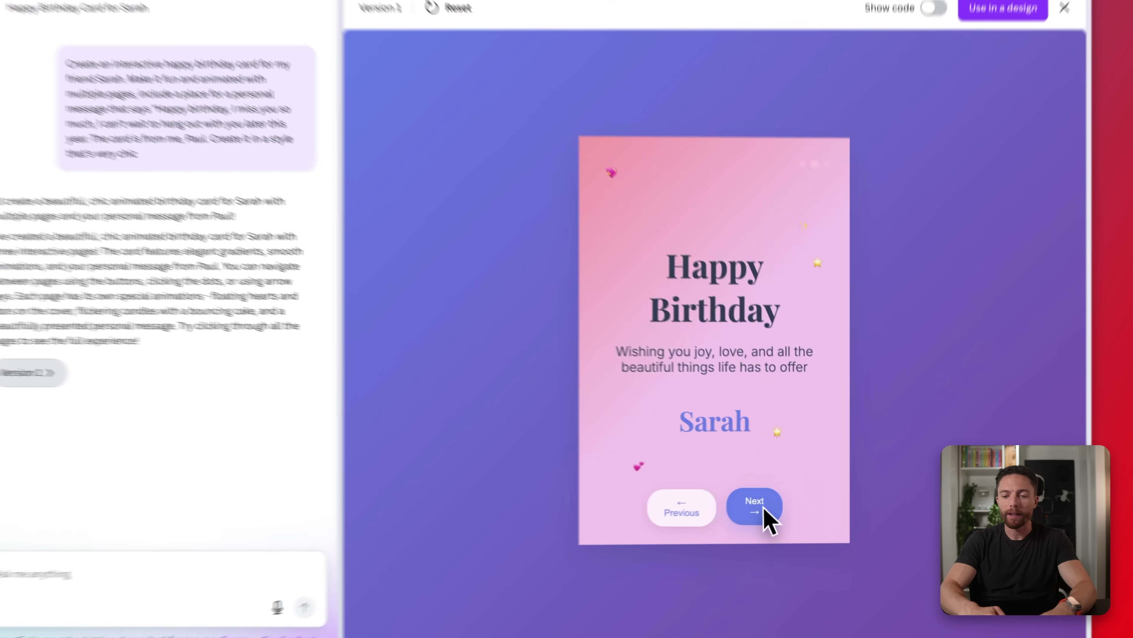
- Page the birthday card through Make a wish! to A Special Message and back to the cover
click(773, 499)
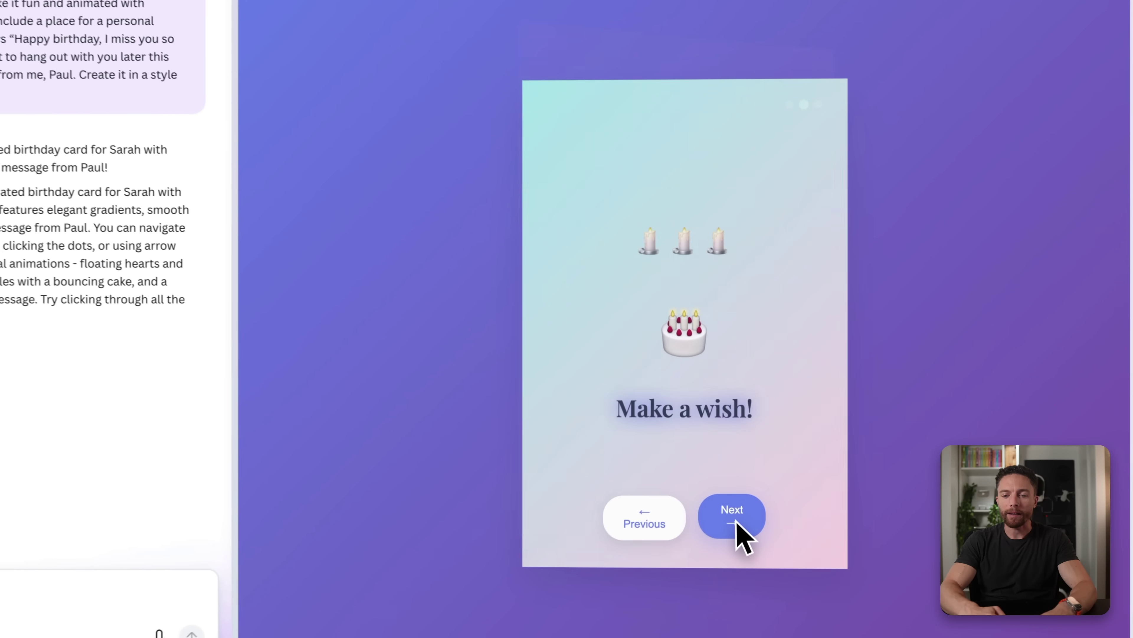
click(729, 527)
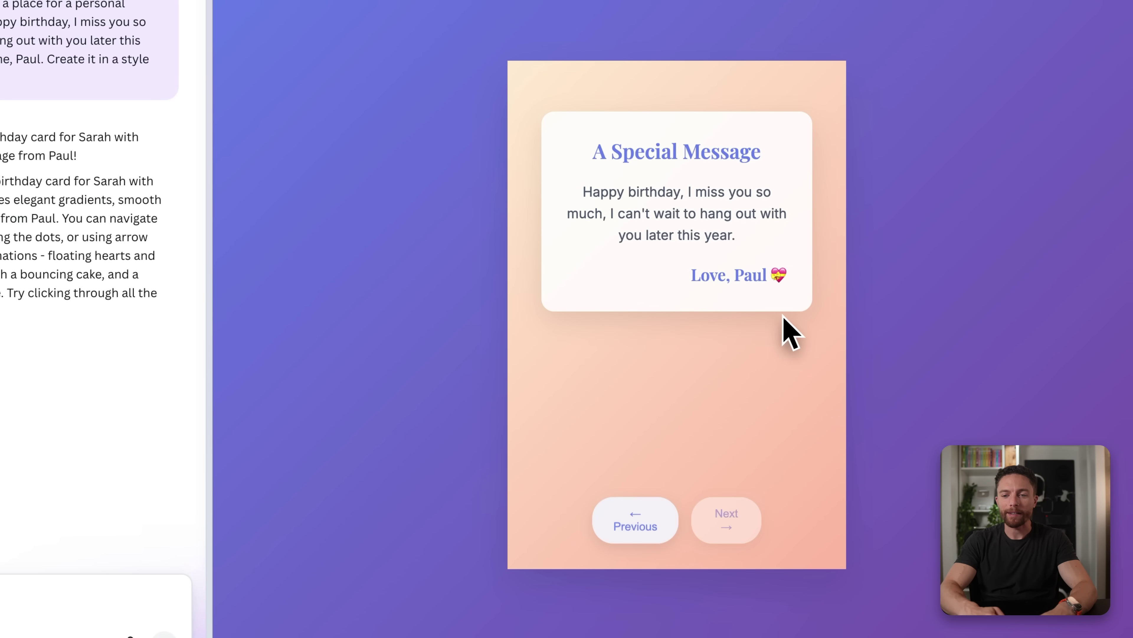
click(639, 527)
click(639, 527)
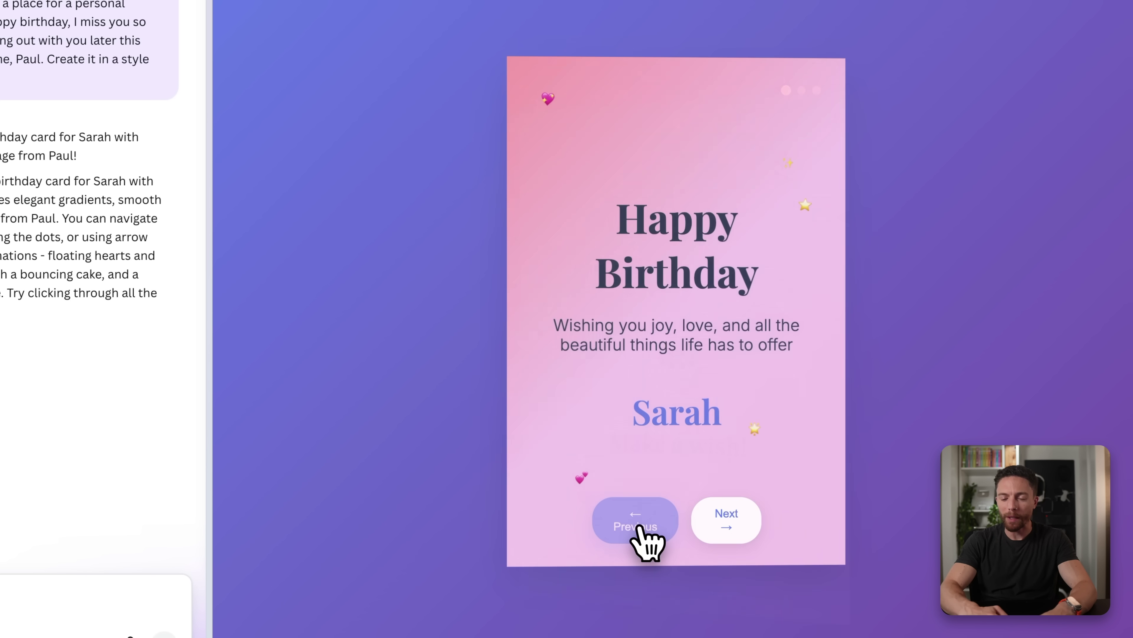
click(727, 526)
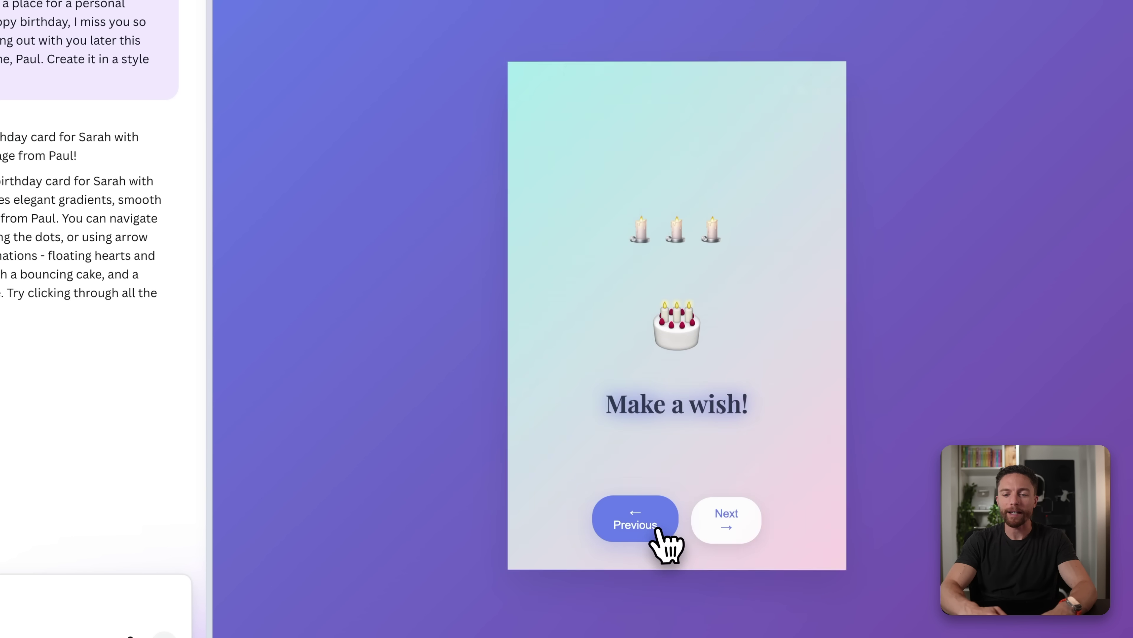
click(656, 531)
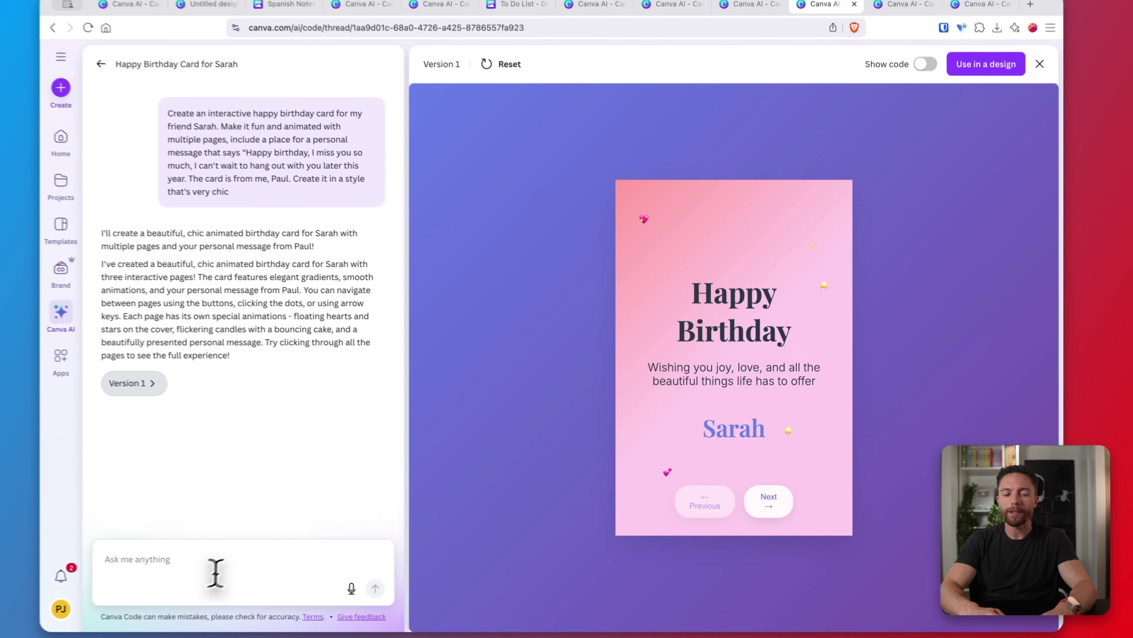
click(225, 561)
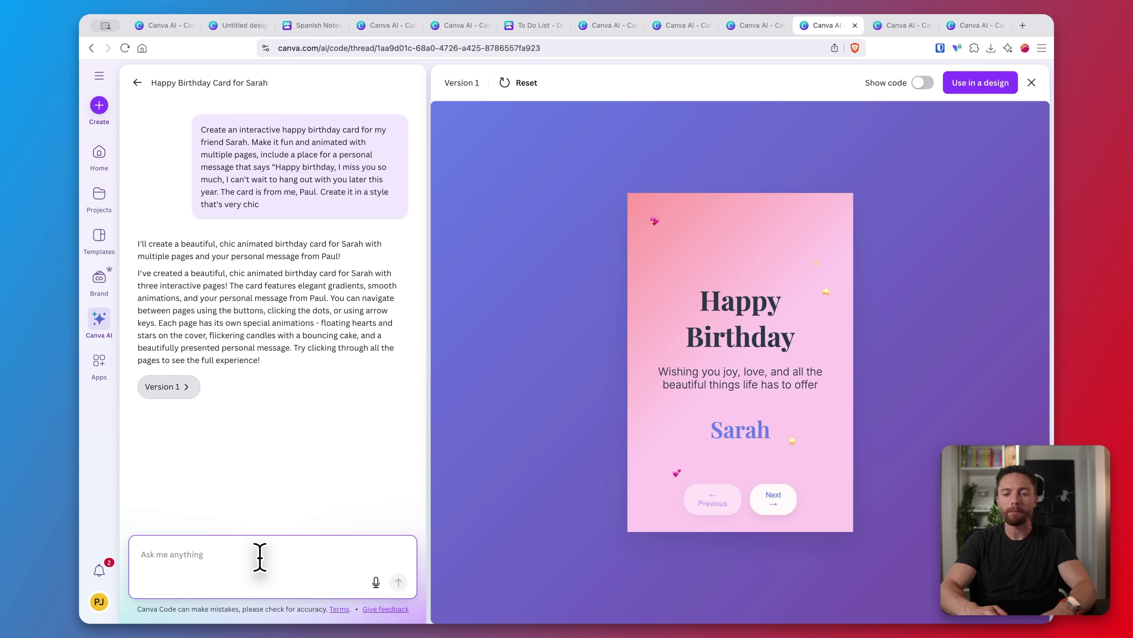
- Dictate the Open Card button request, then test Version 2 through Make a wish! and A Special Message
click(377, 582)
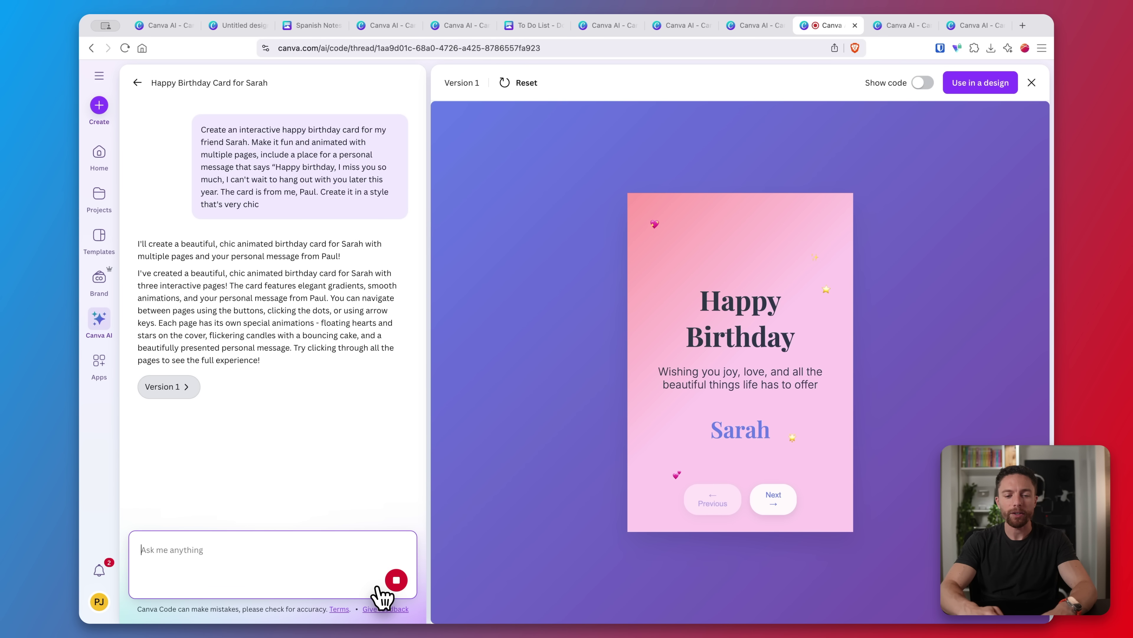
click(396, 580)
click(399, 582)
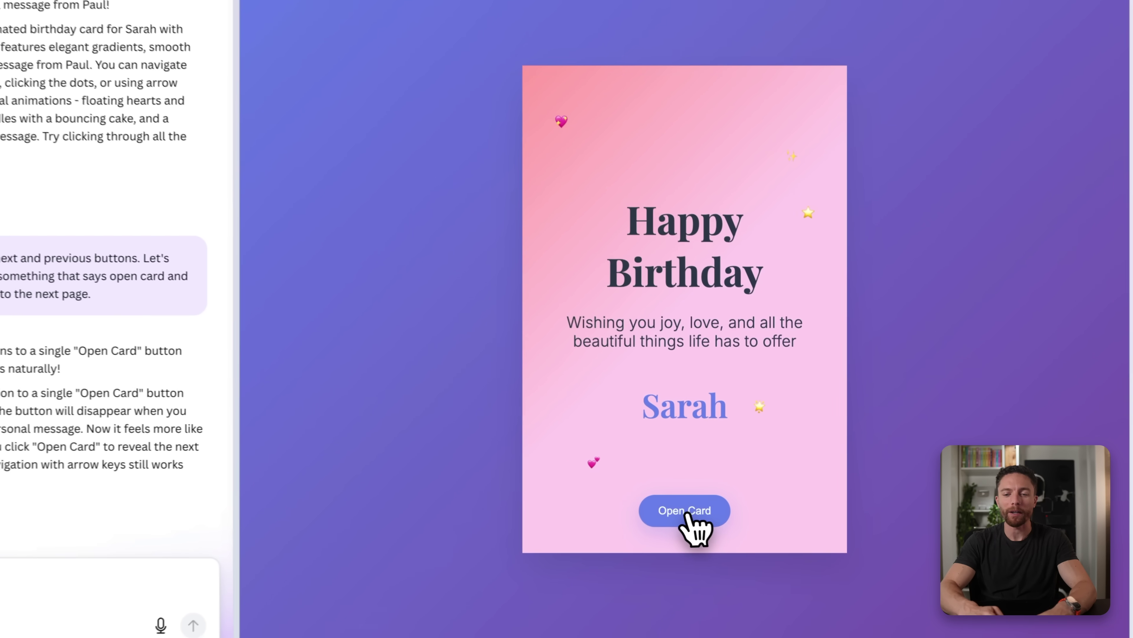
click(740, 503)
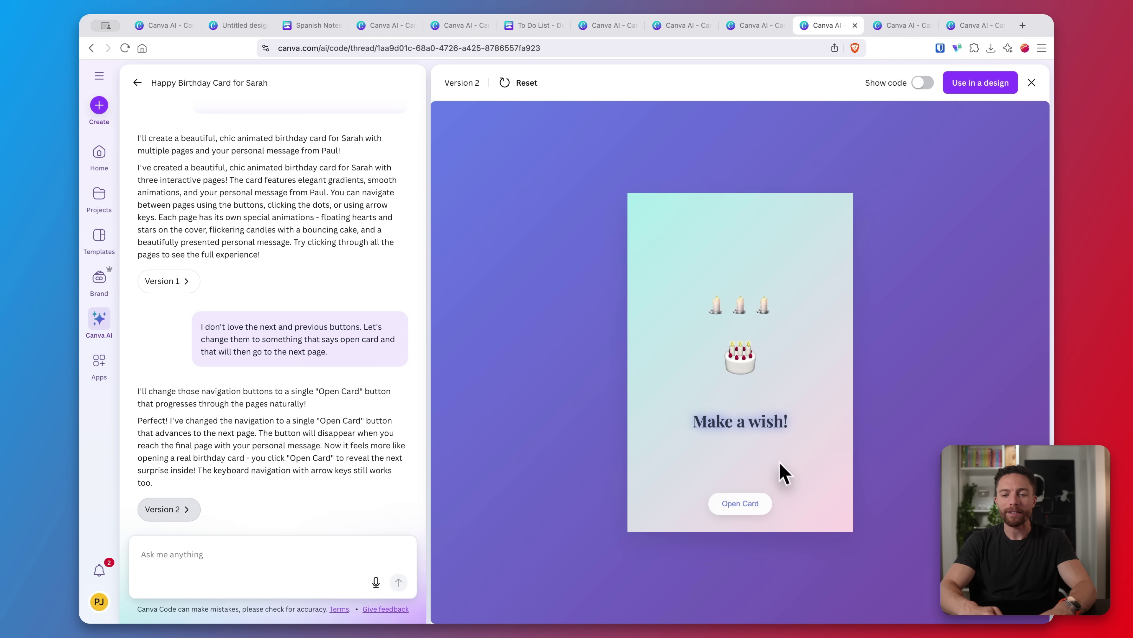
click(743, 507)
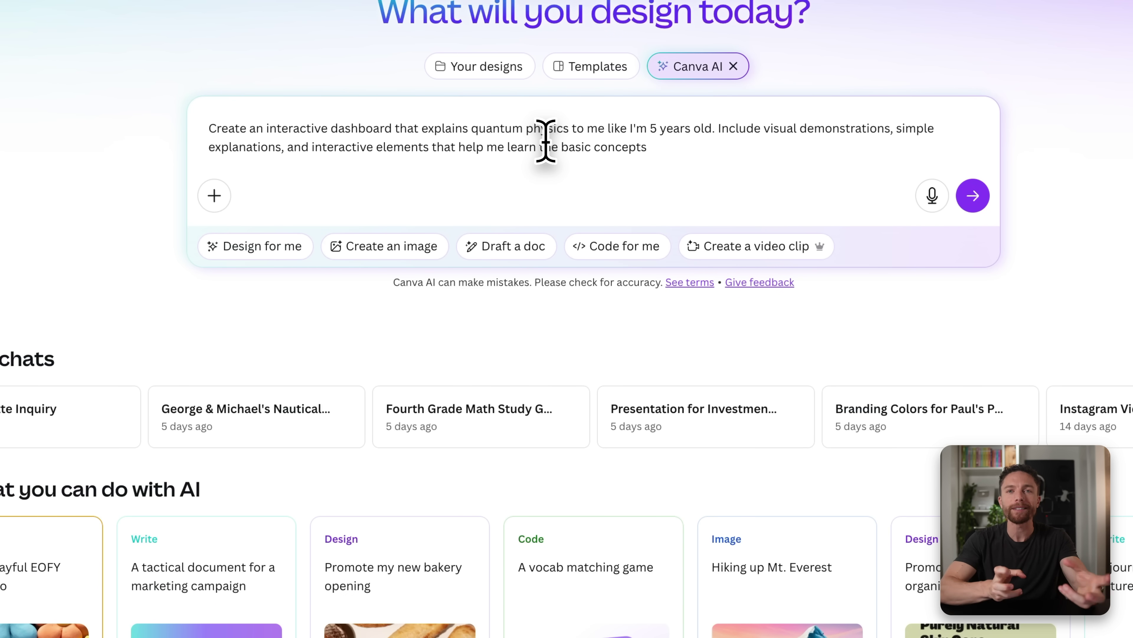
- Submit the prompt for an interactive quantum physics dashboard explained like I'm 5
click(973, 195)
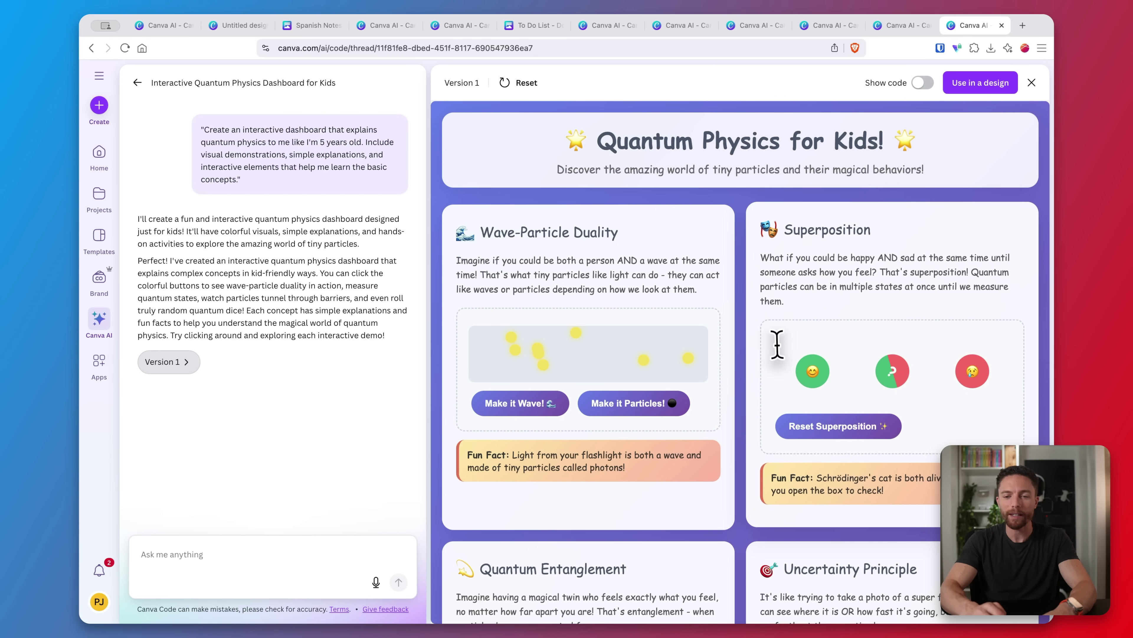
- Toggle the wave-particle demo repeatedly between Make it Wave! and Make it Particles!
scroll(776, 335, down, 5)
scroll(750, 399, down, 5)
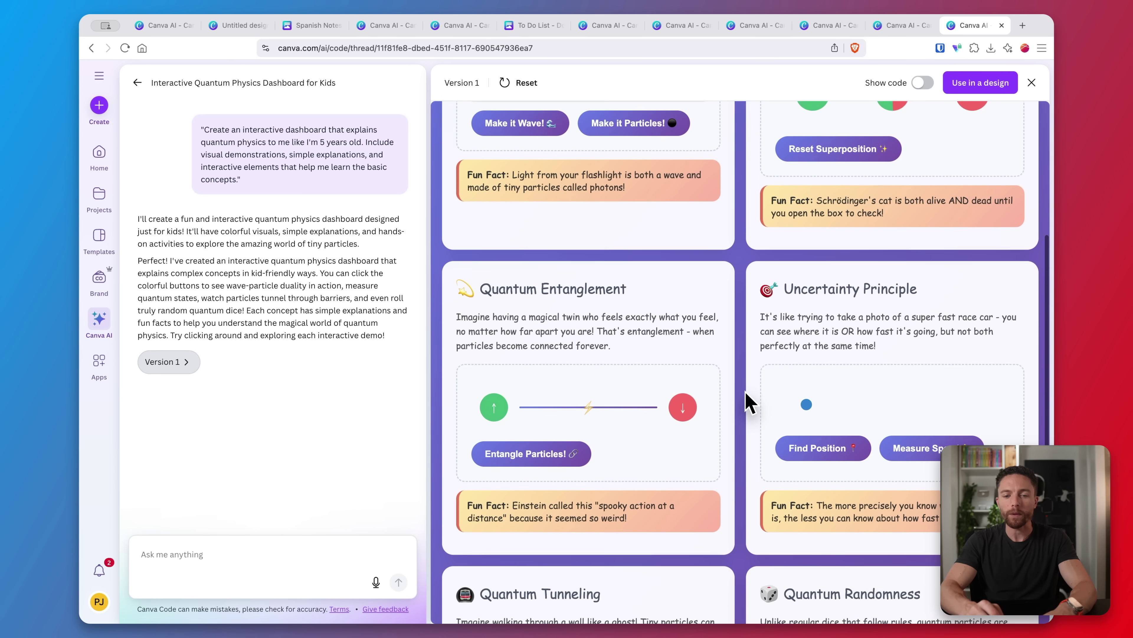
scroll(578, 440, up, 10)
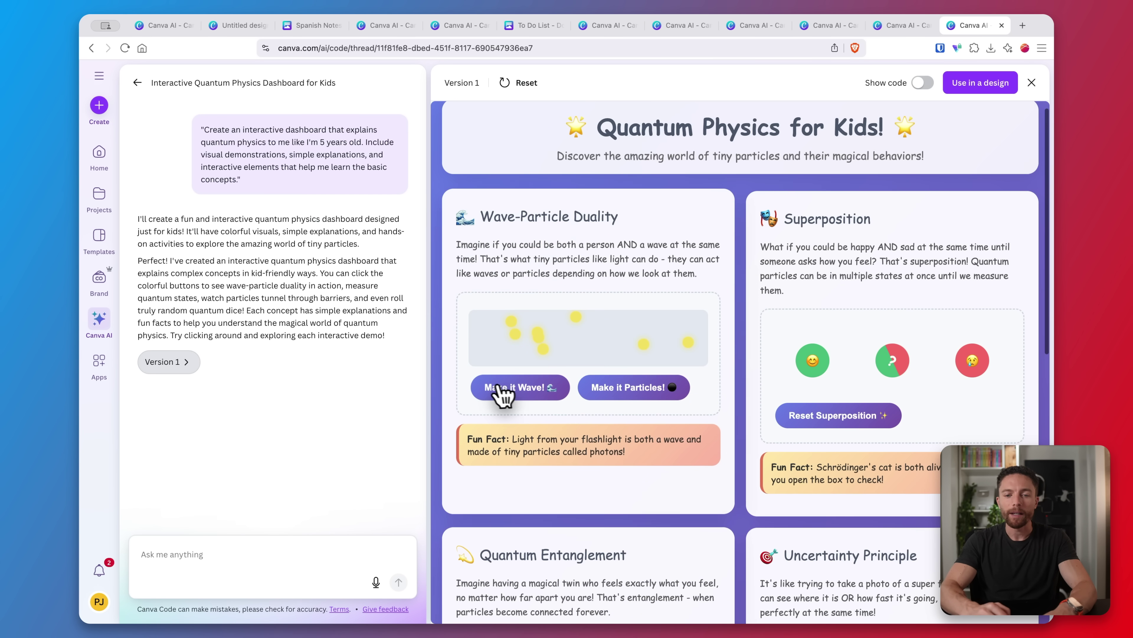
click(517, 389)
click(633, 387)
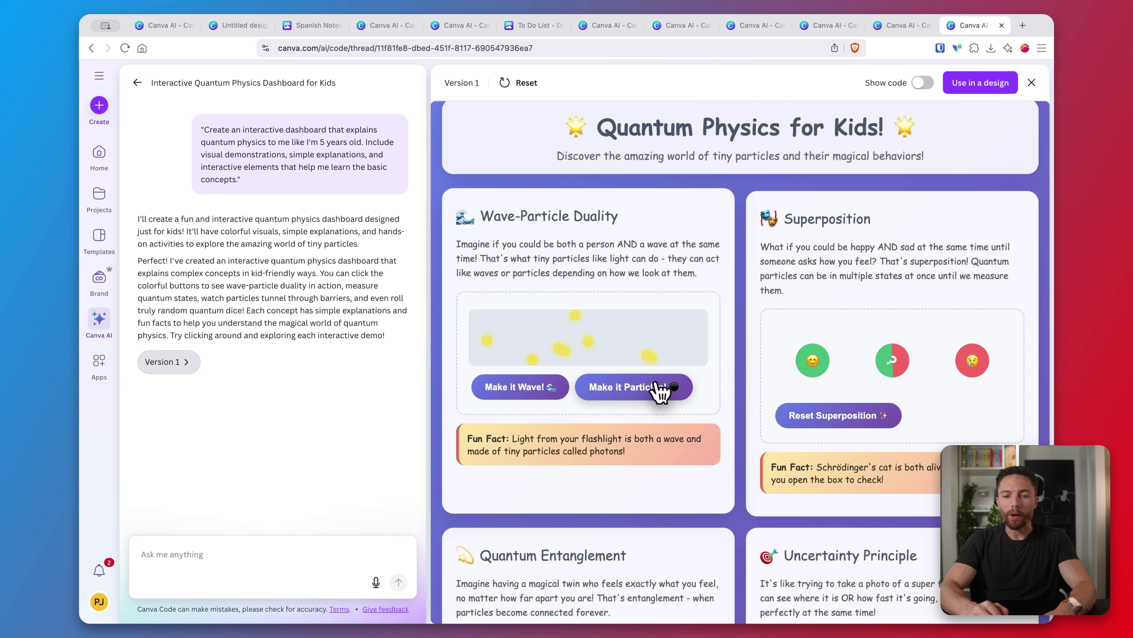
click(543, 389)
click(632, 387)
click(520, 387)
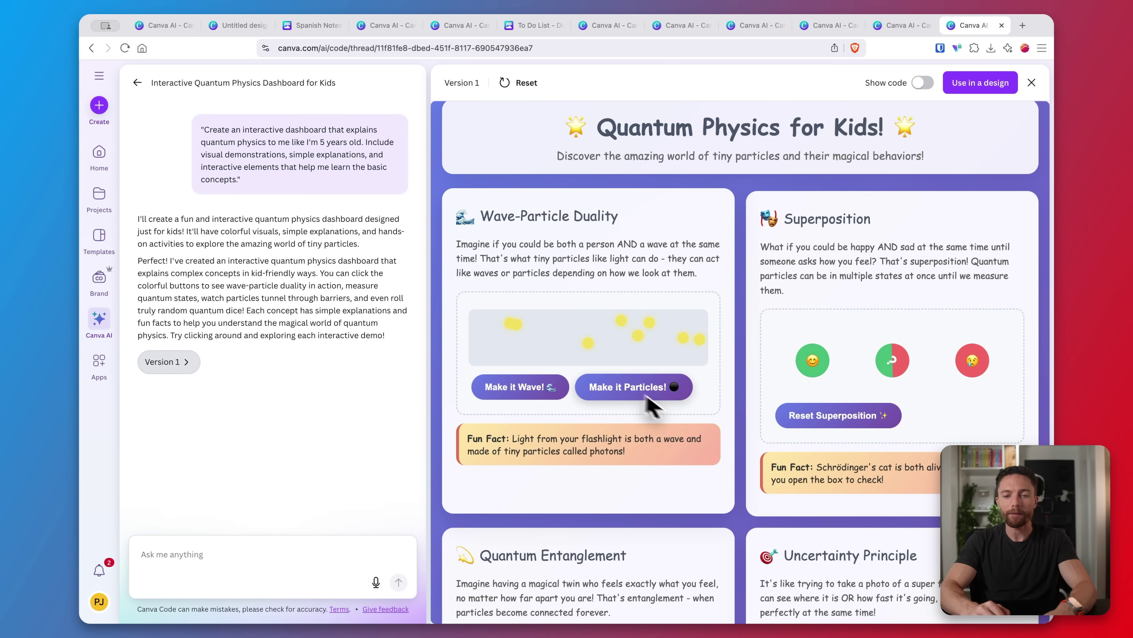
- Measure the particle's speed in the Uncertainty Principle card and review the rest of the dashboard
scroll(699, 429, down, 2)
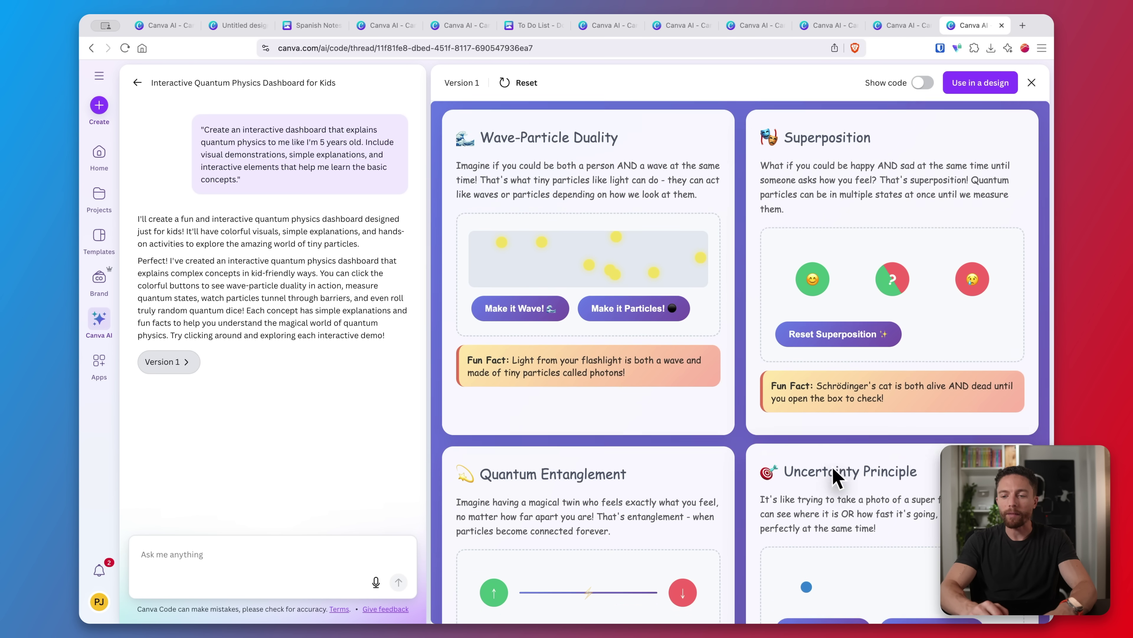
scroll(835, 474, down, 6)
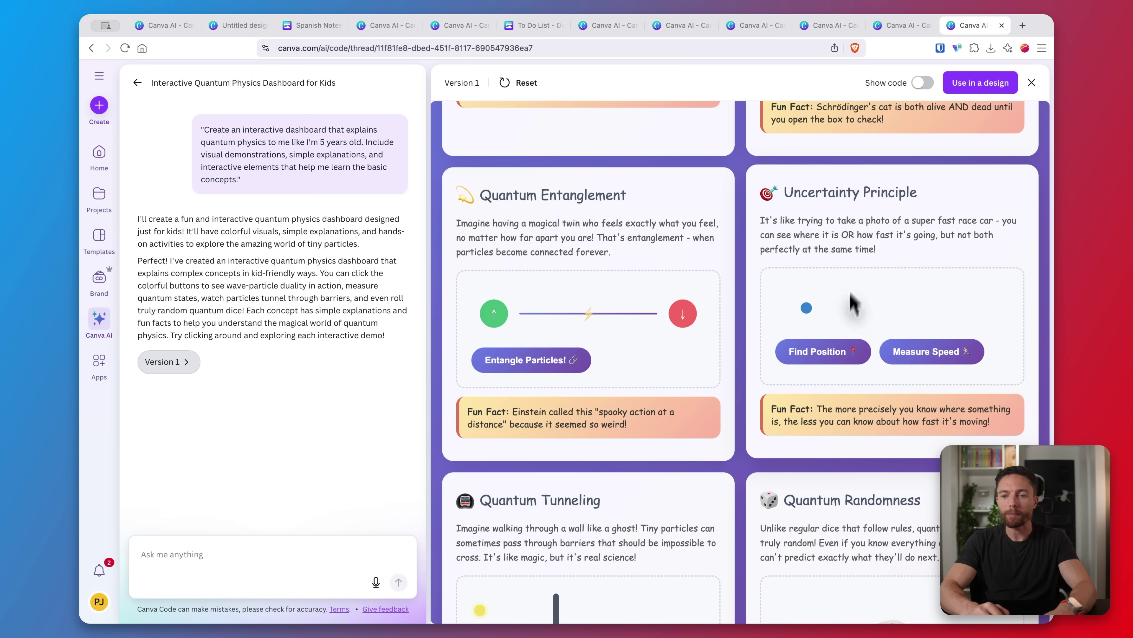
click(843, 363)
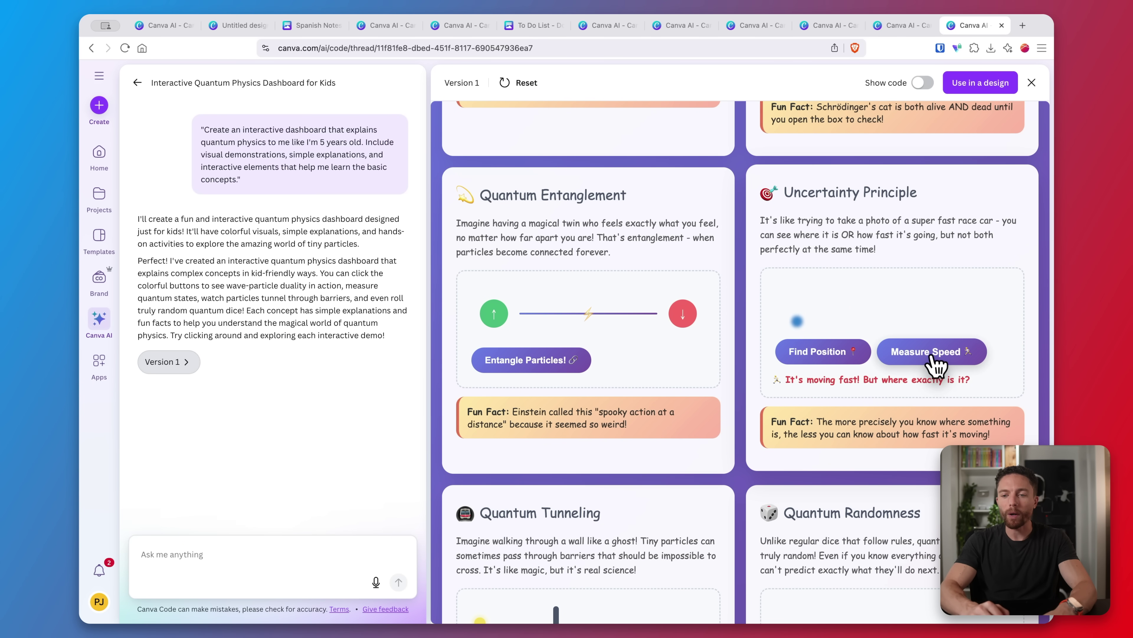
scroll(916, 417, down, 5)
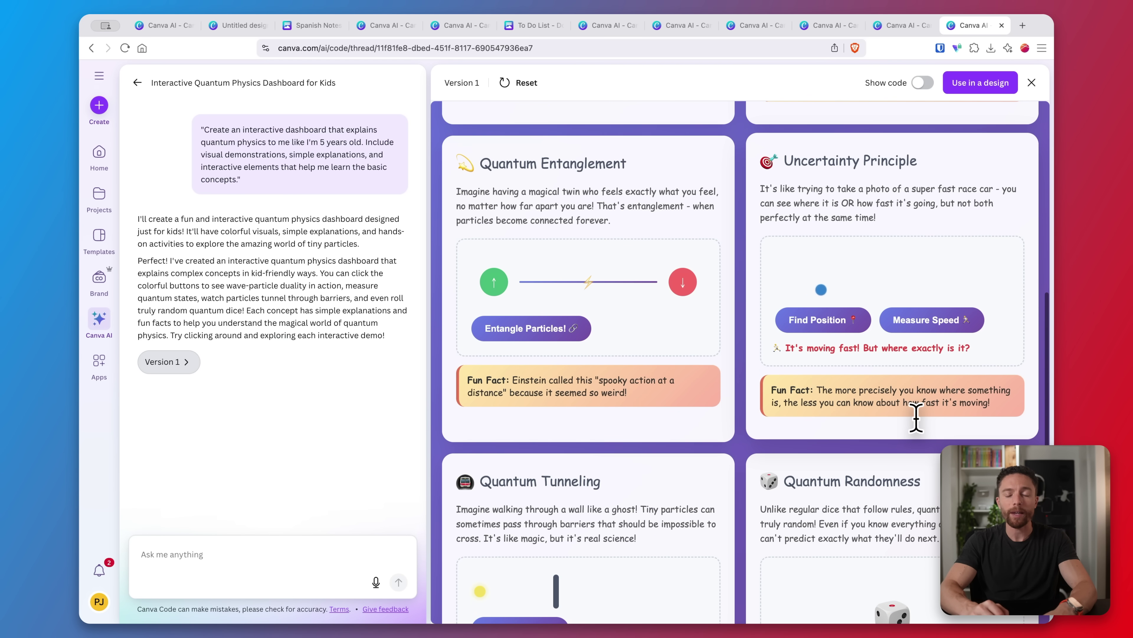
scroll(916, 417, down, 2)
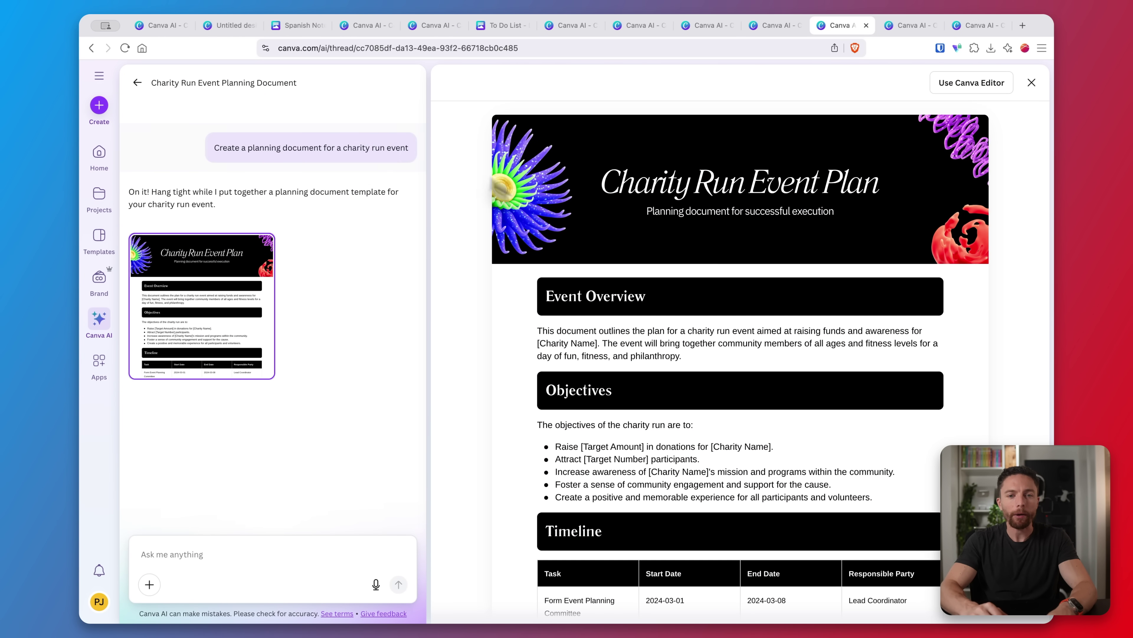
scroll(777, 347, down, 6)
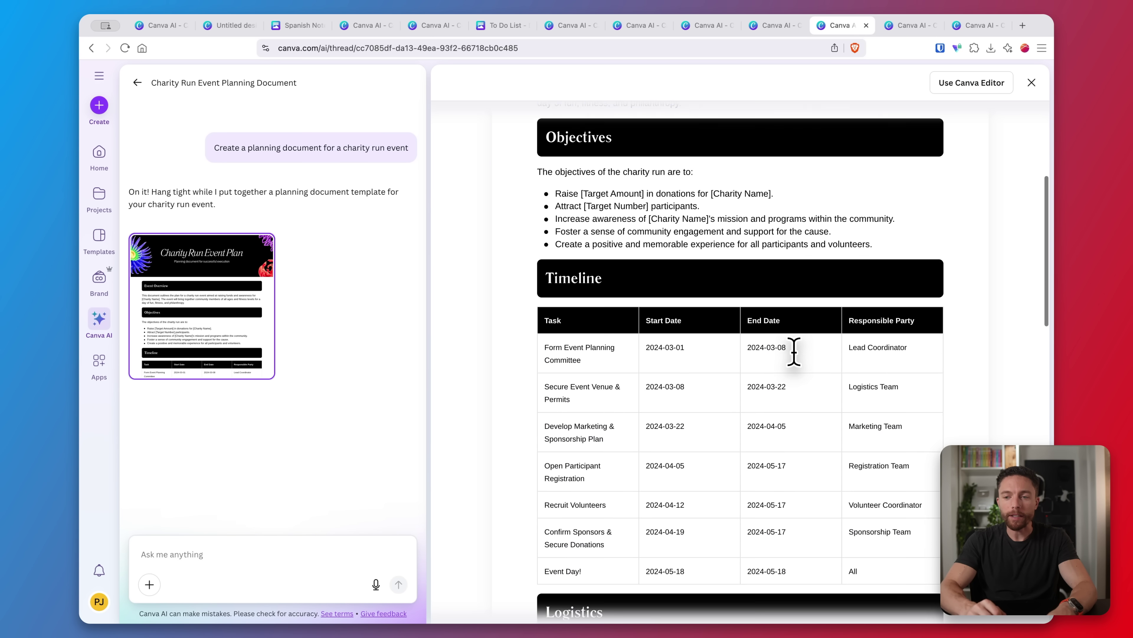
scroll(794, 351, down, 7)
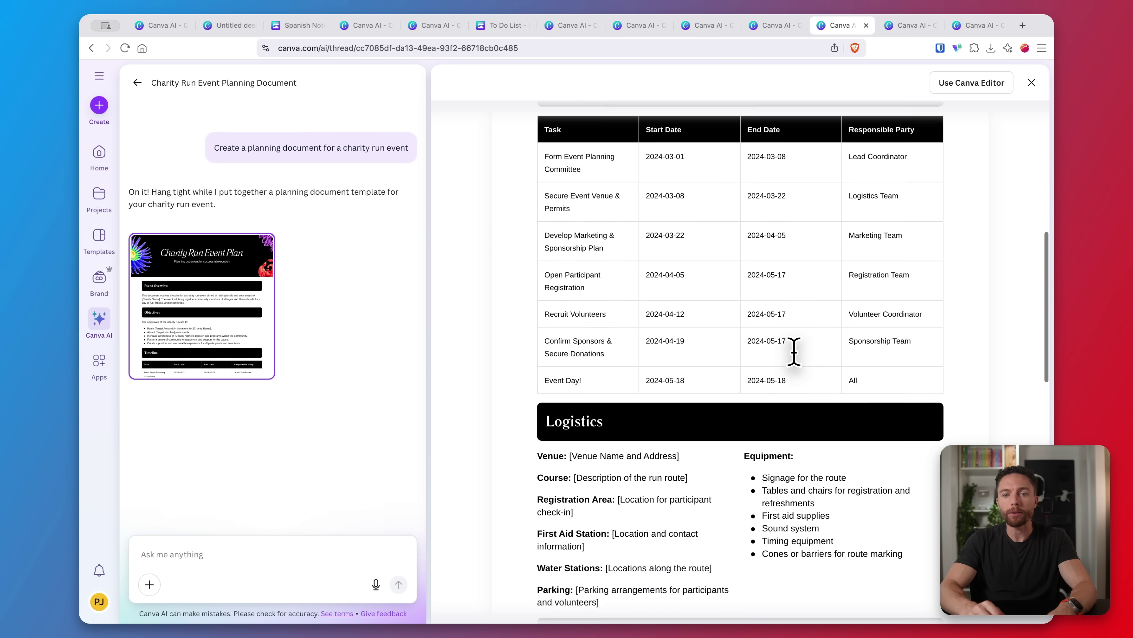
scroll(794, 351, down, 1)
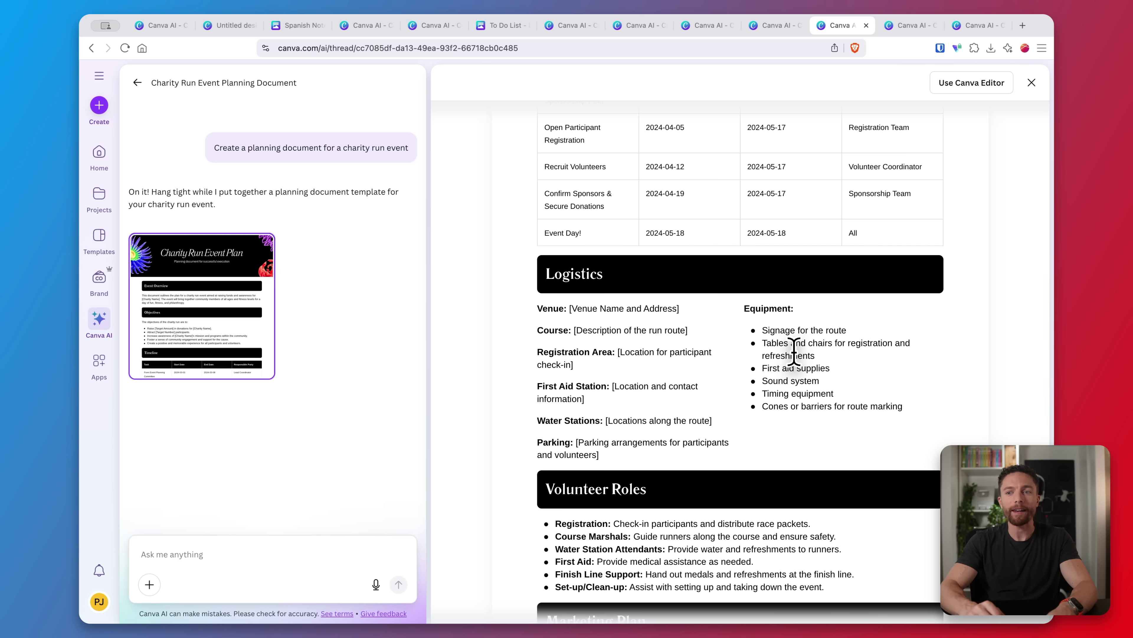
scroll(794, 351, down, 7)
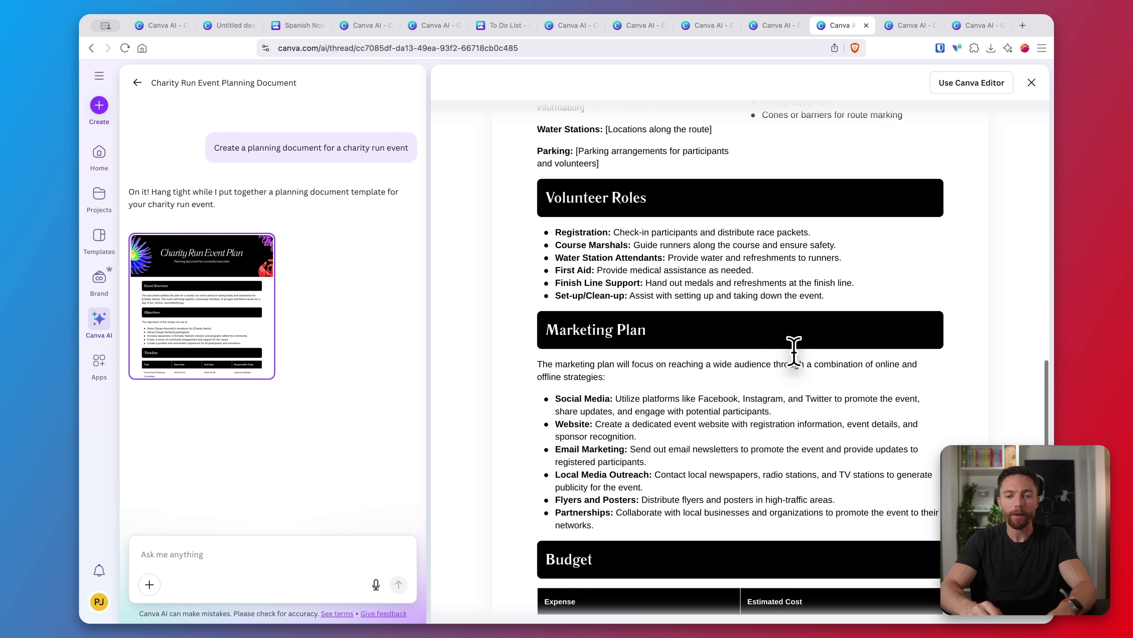
scroll(794, 351, down, 5)
scroll(827, 275, up, 16)
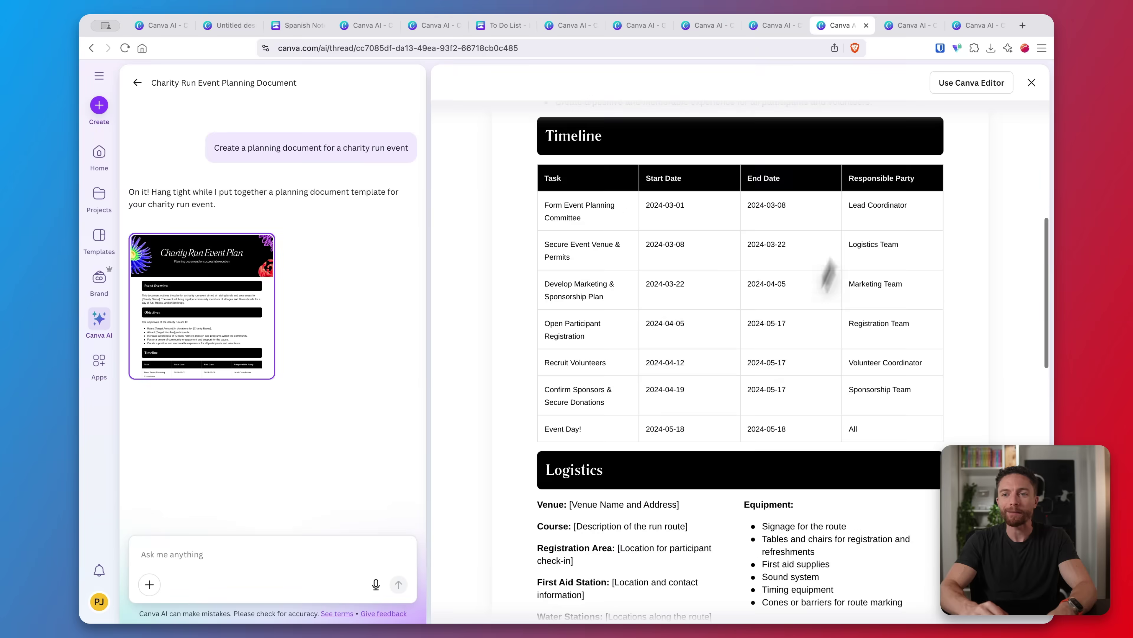
- View the 90s birthday invite chat, then switch to the Clarity Studio Photography pricing calculator
click(903, 28)
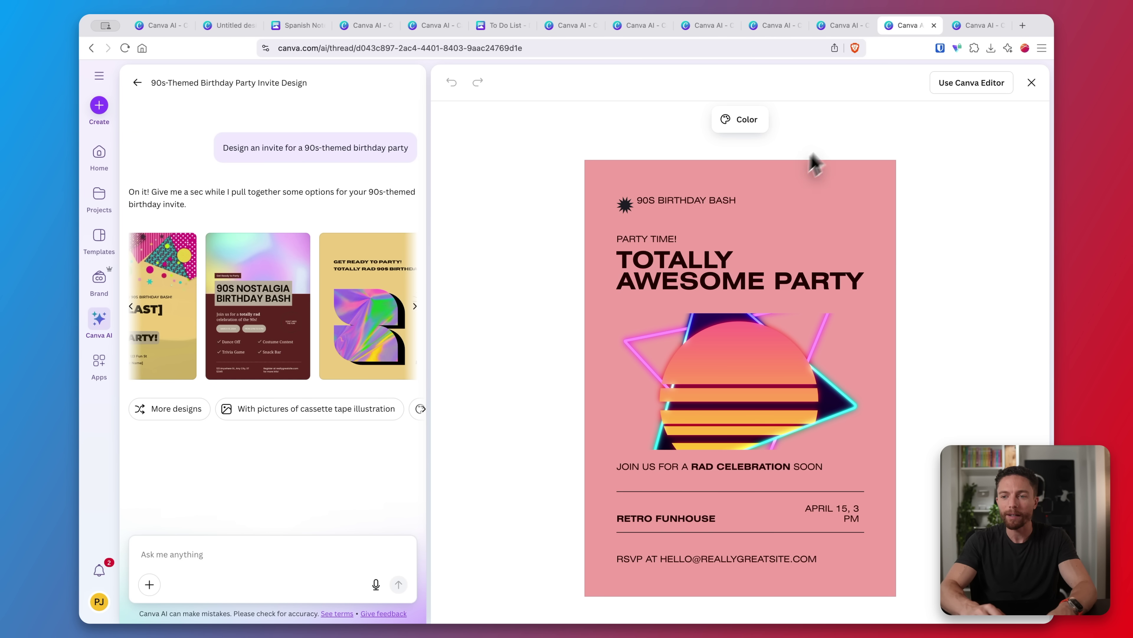
mouse_move(976, 39)
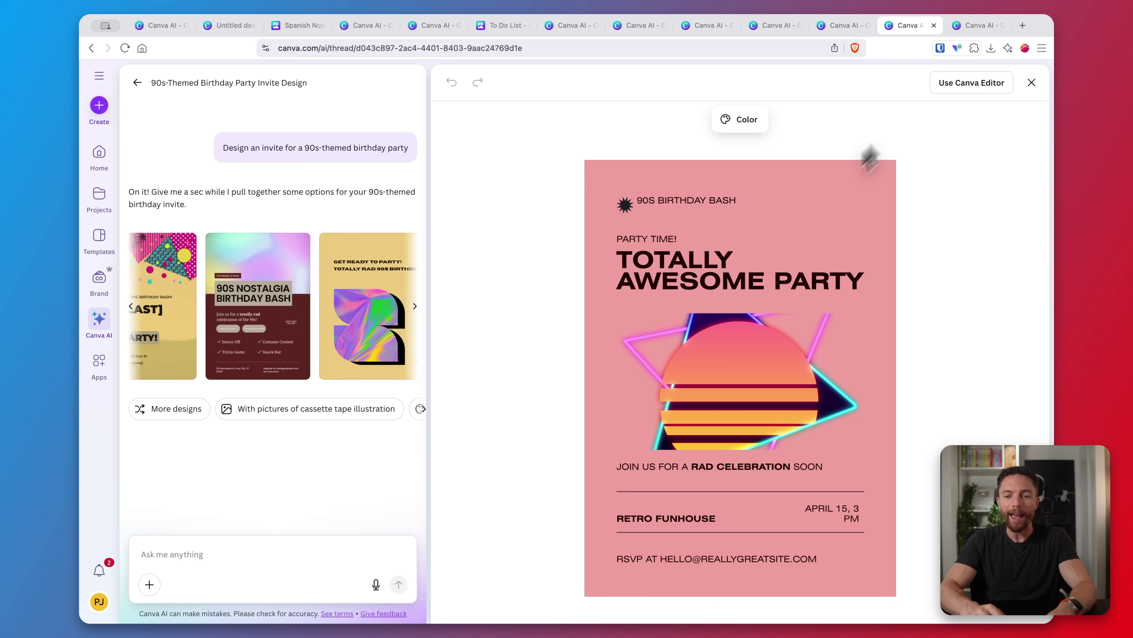
click(976, 27)
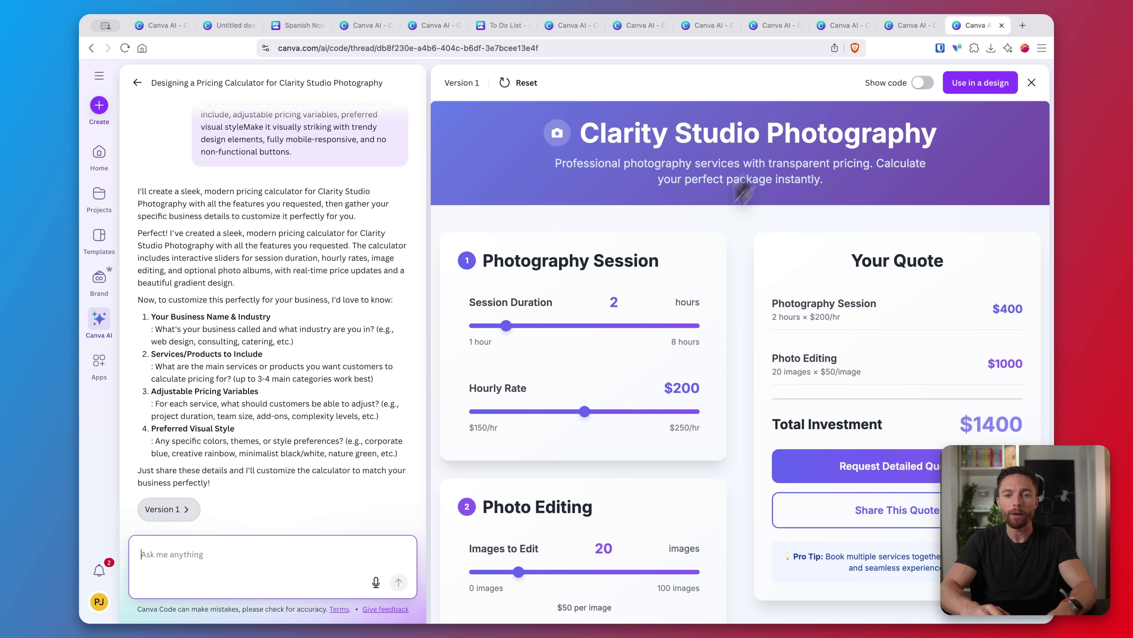
- Lengthen the photography session duration from 3 to 6 hours on the slider
scroll(645, 387, down, 8)
scroll(646, 387, up, 4)
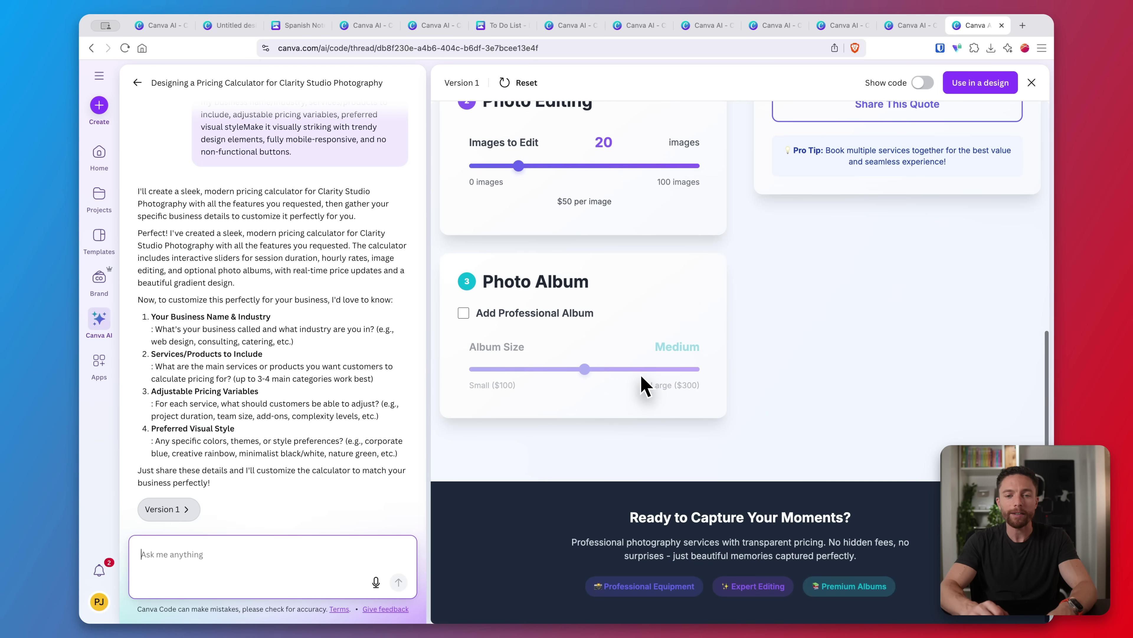
scroll(645, 386, up, 3)
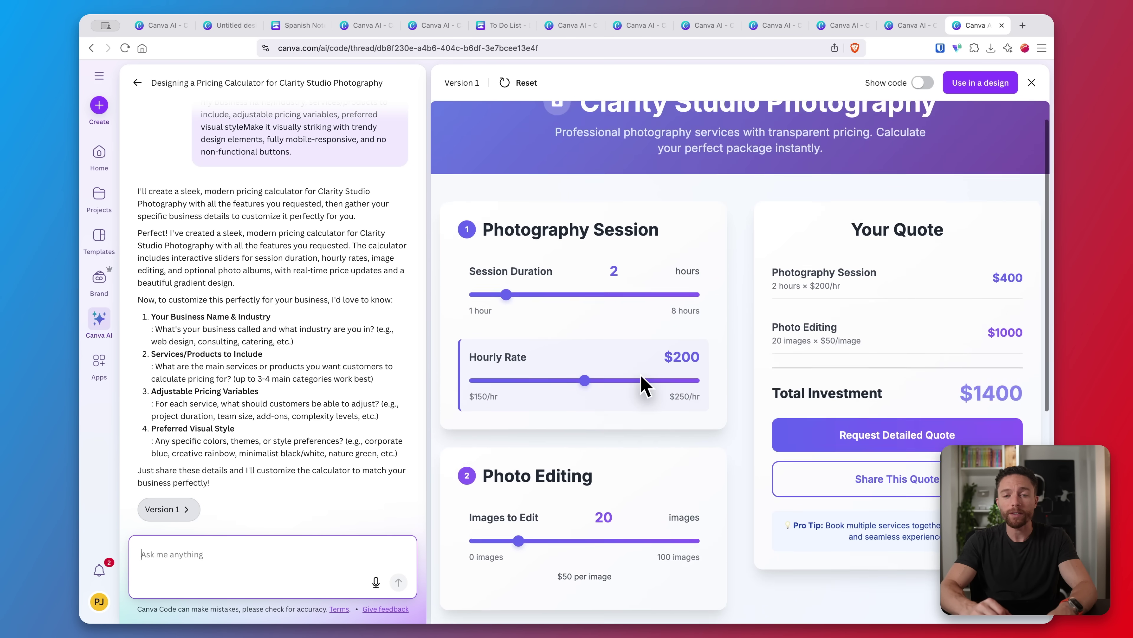
click(527, 325)
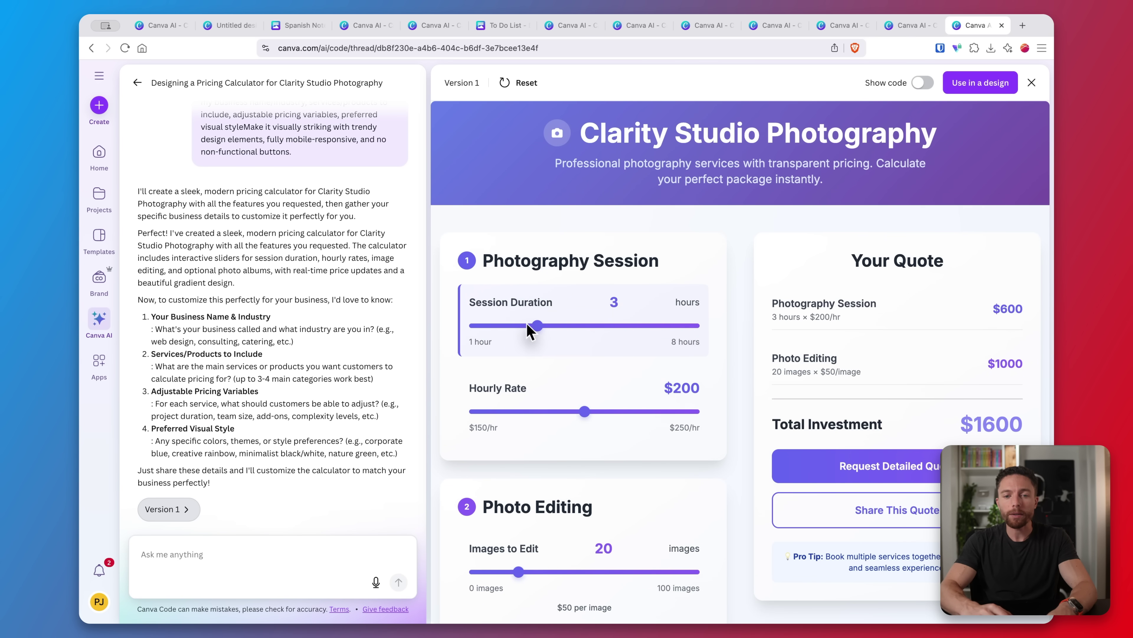
drag(569, 327, 618, 330)
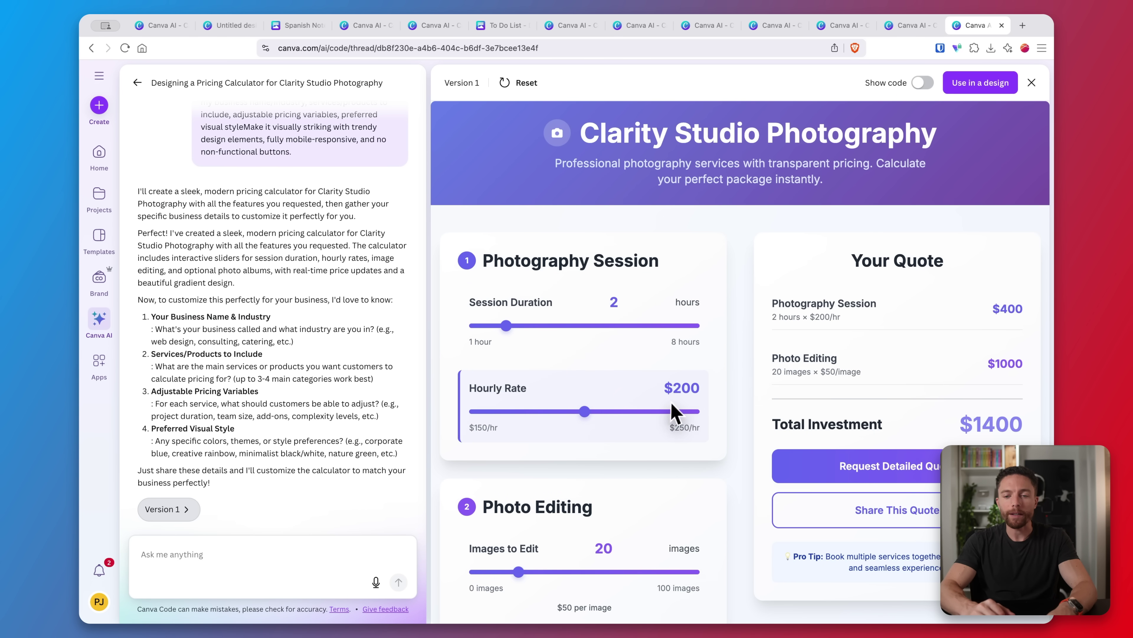
- Add a professional album, giving a $200 Photo Album line in the quote
scroll(671, 413, down, 3)
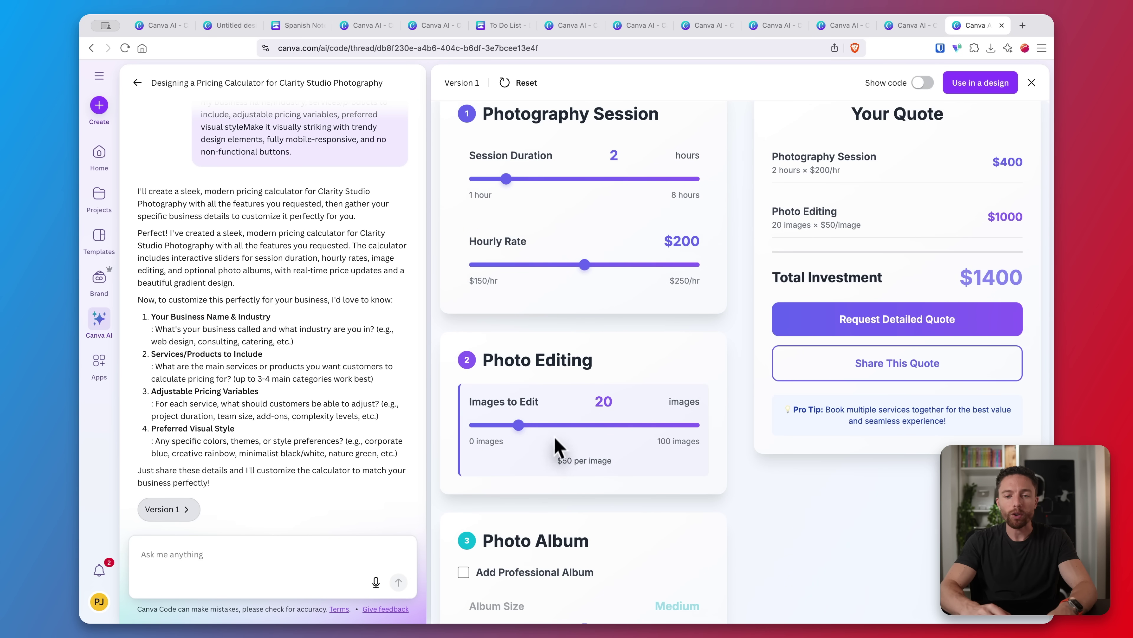
scroll(612, 465, down, 3)
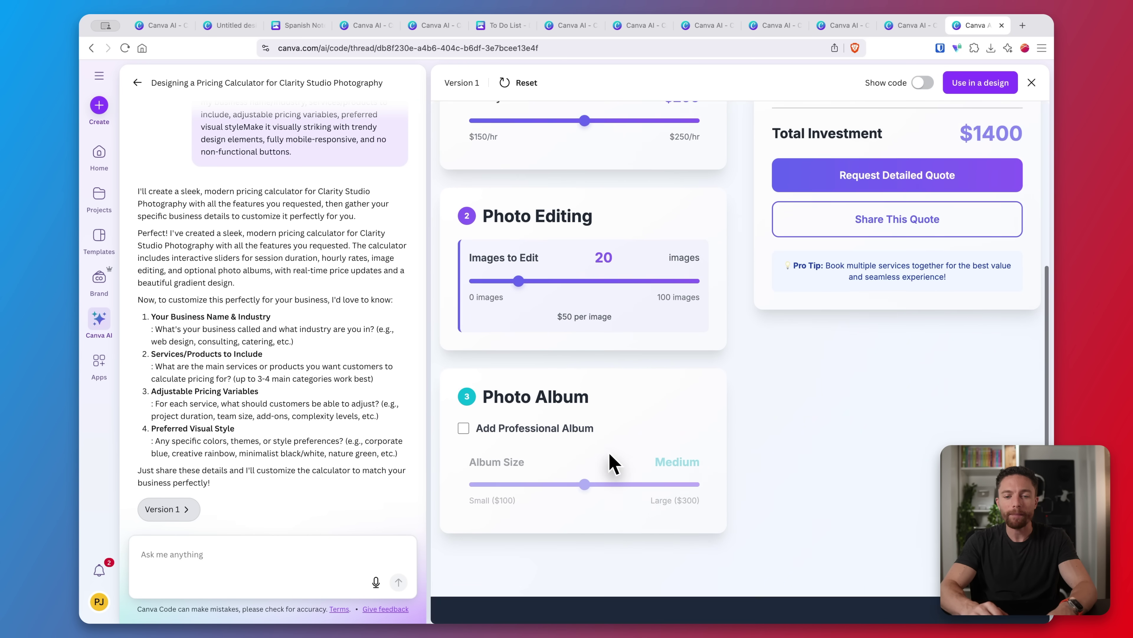
click(463, 426)
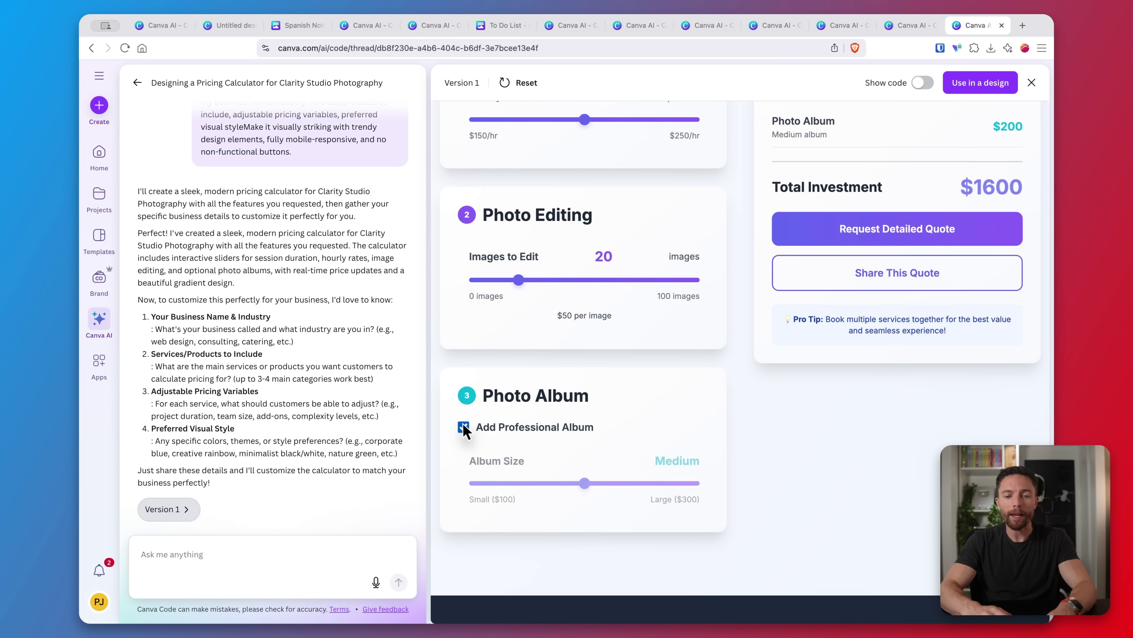
scroll(734, 431, up, 6)
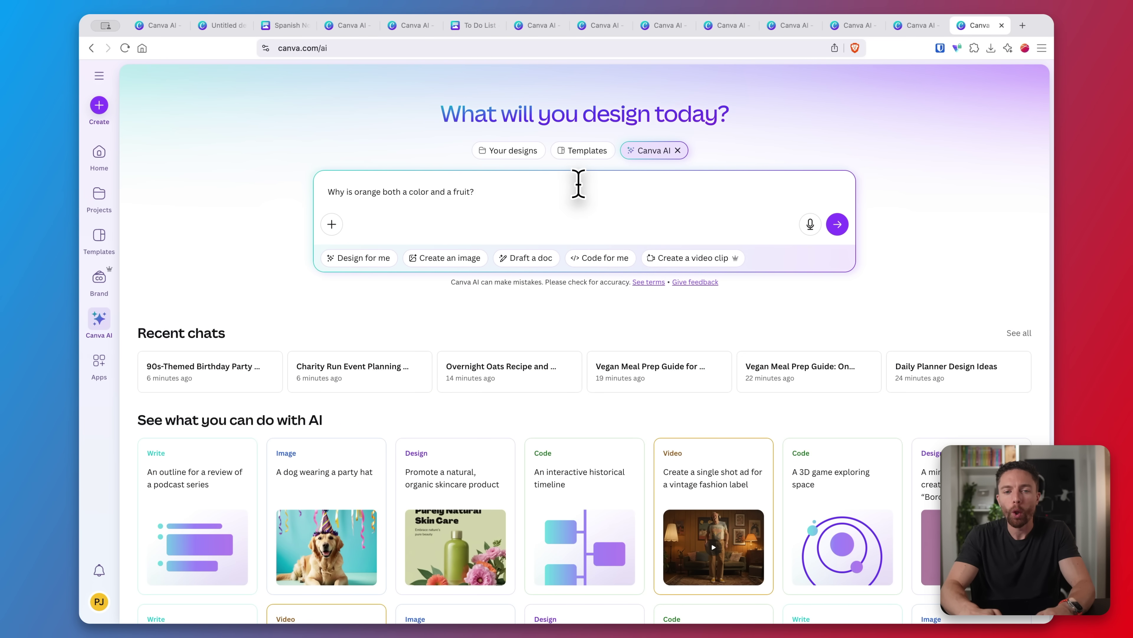
- Send the question "Why is orange both a color and a fruit?" to Canva AI
click(840, 226)
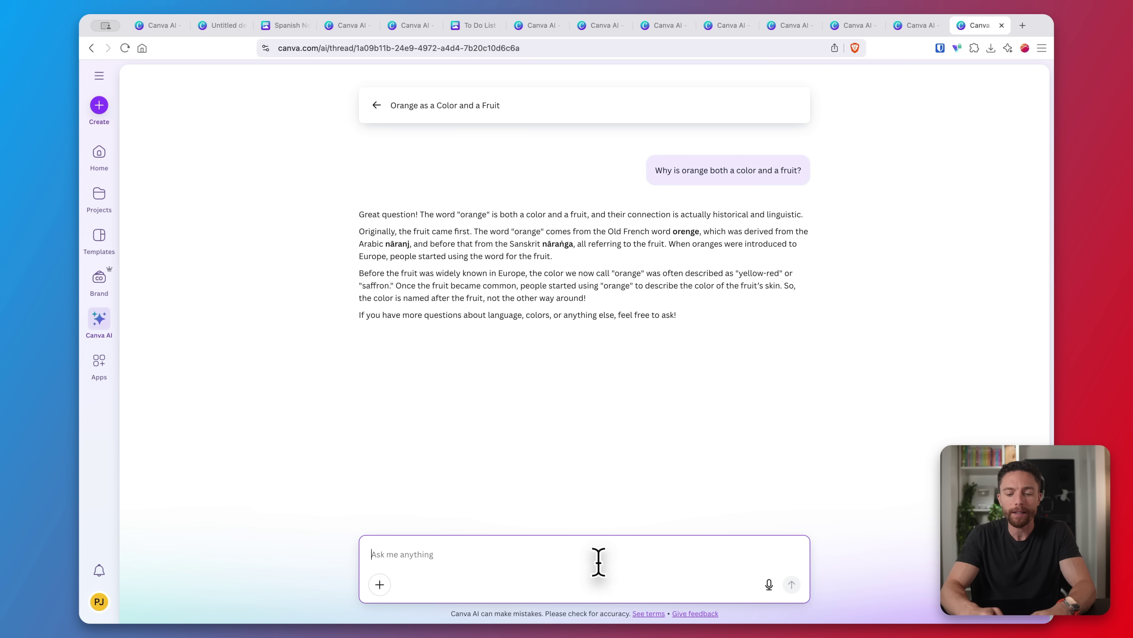
- Dictate the orange history presentation request and browse the generated slide thumbnails
click(768, 584)
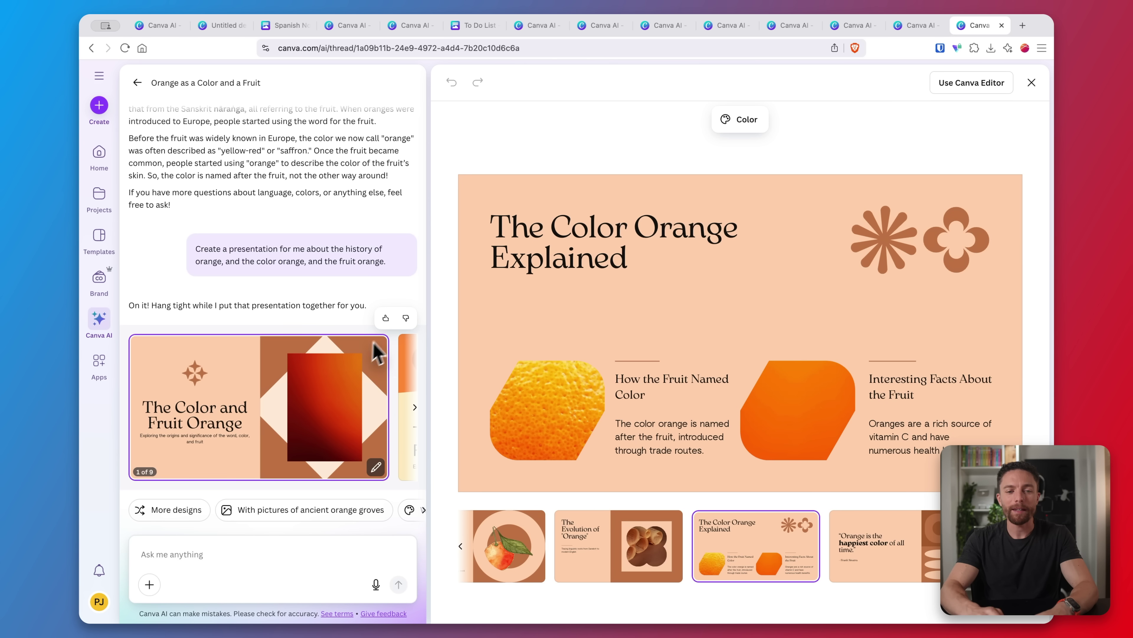
scroll(384, 348, up, 5)
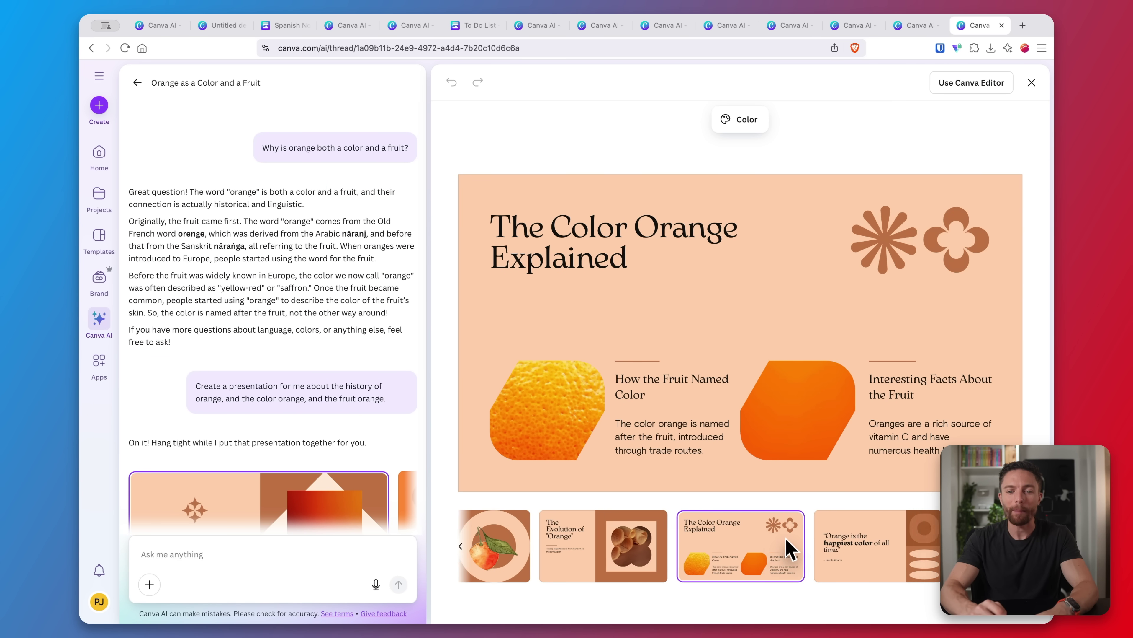
scroll(788, 547, right, 3)
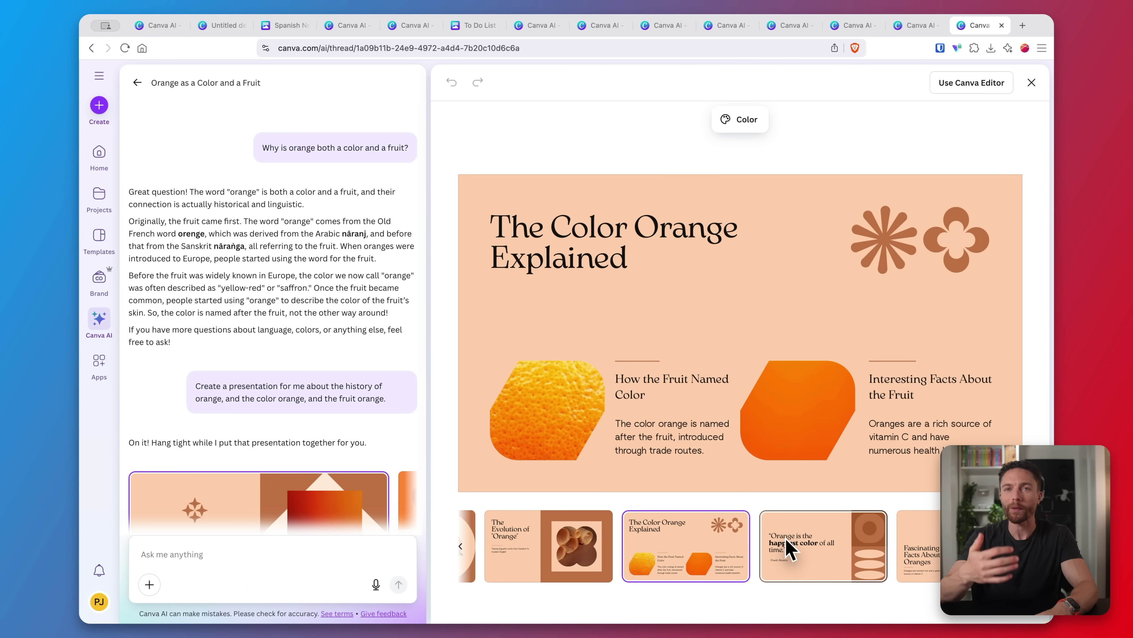
scroll(788, 547, right, 1)
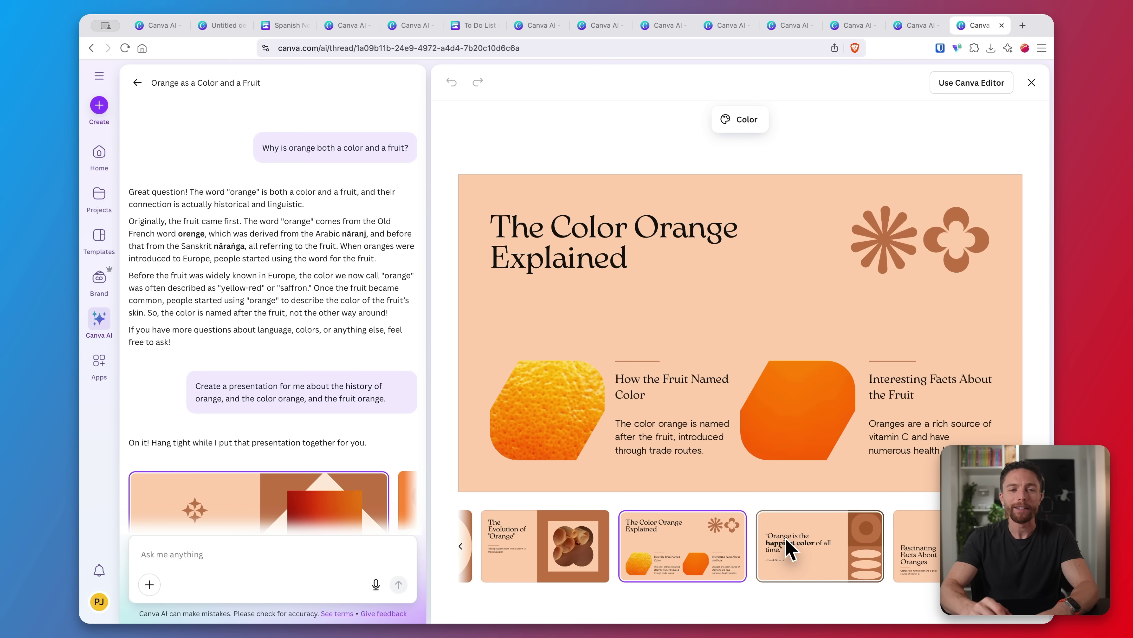
scroll(787, 548, right, 8)
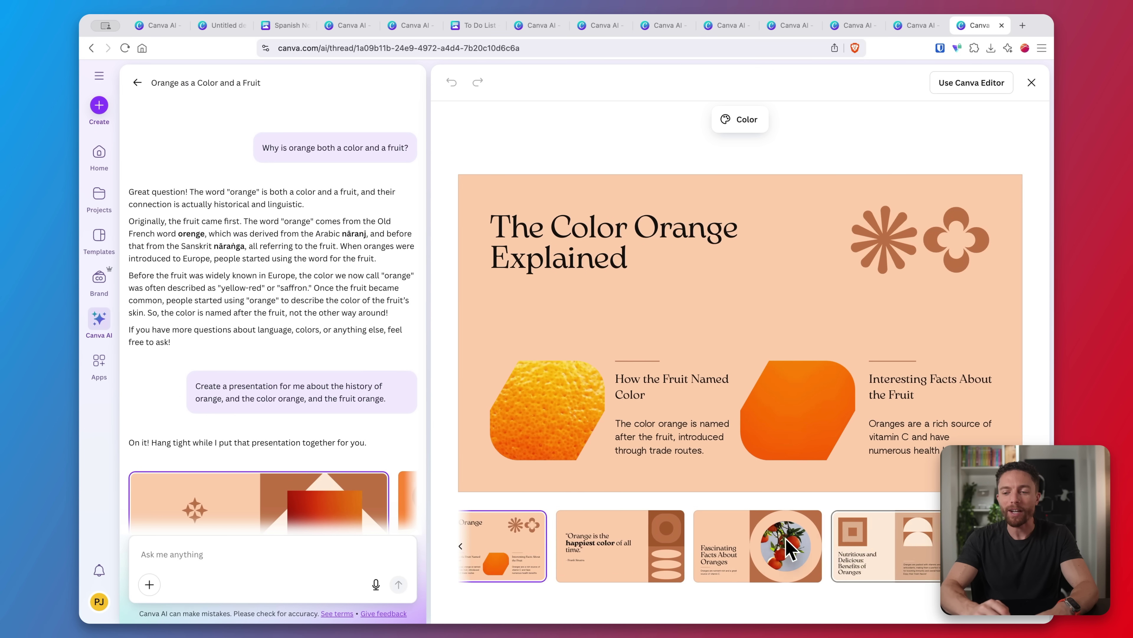
scroll(788, 548, right, 6)
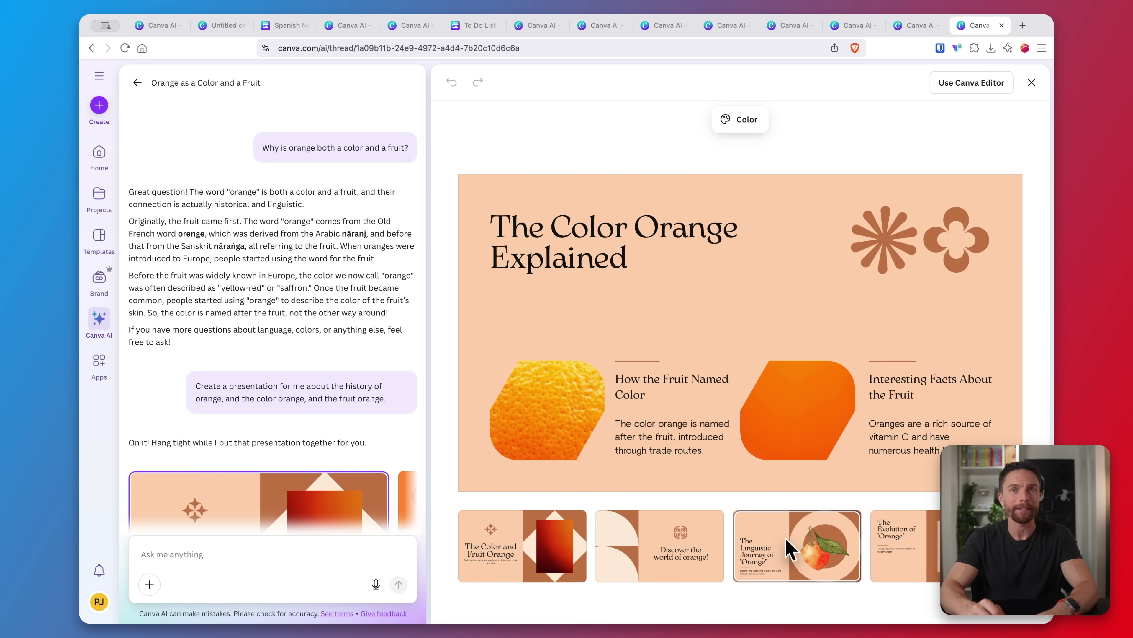